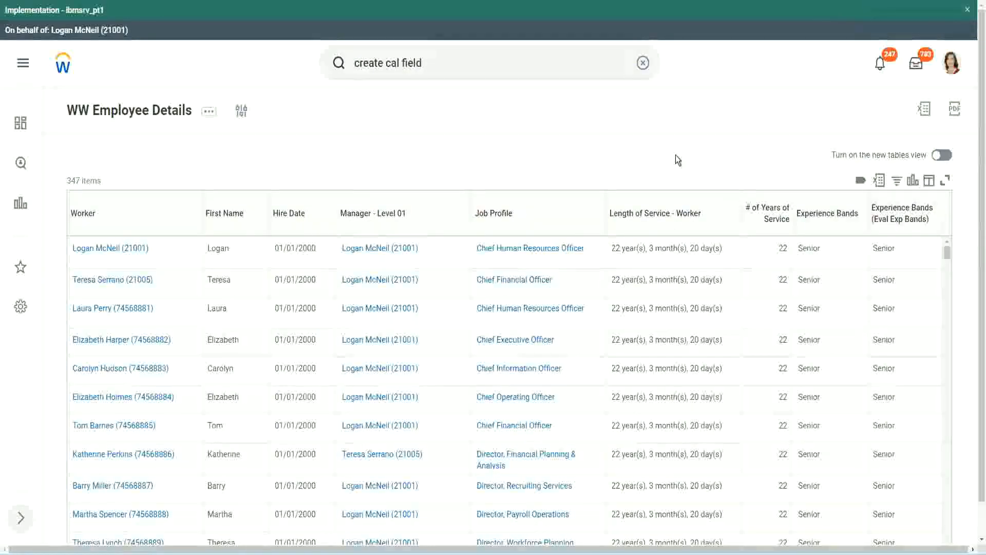
Step: Copy the name of the calculated field CF-WW-Eval Exp-Derive Experience Bands from Years of Service
{"action": "left_click", "coordinate": [856, 248]}
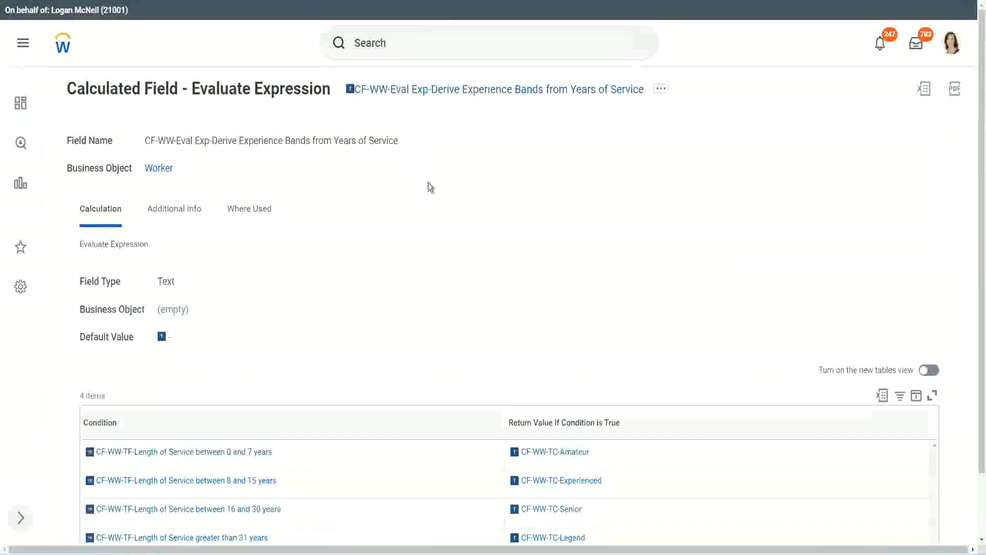
{"action": "right_click", "coordinate": [428, 92]}
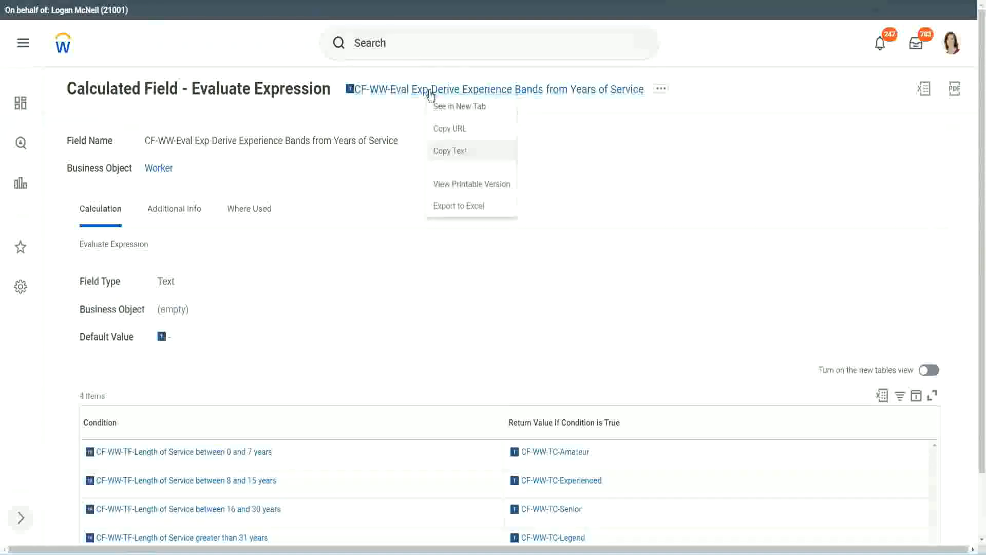
{"action": "left_click", "coordinate": [463, 154]}
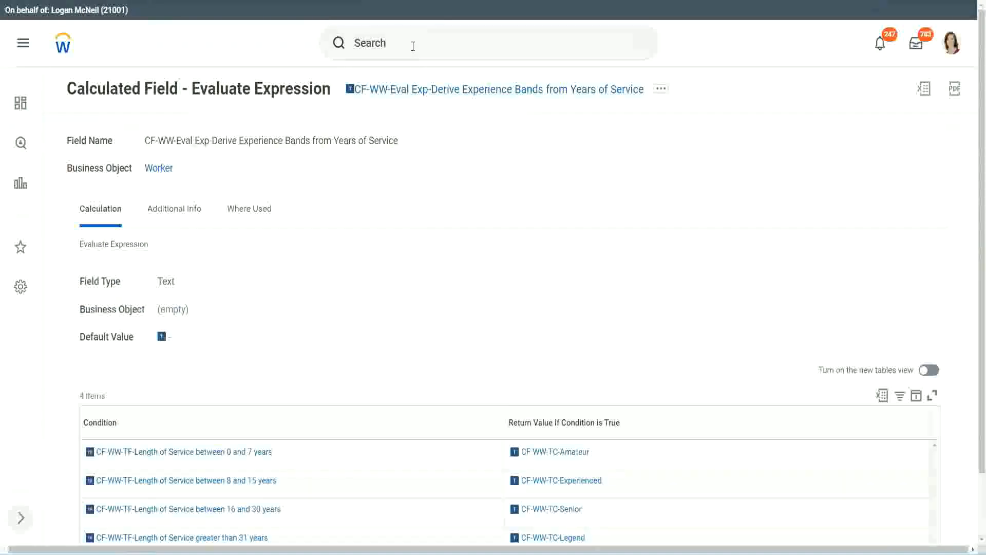
Step: Search for "create calc field" and open the Create Calculated Field task
{"action": "left_click", "coordinate": [413, 46]}
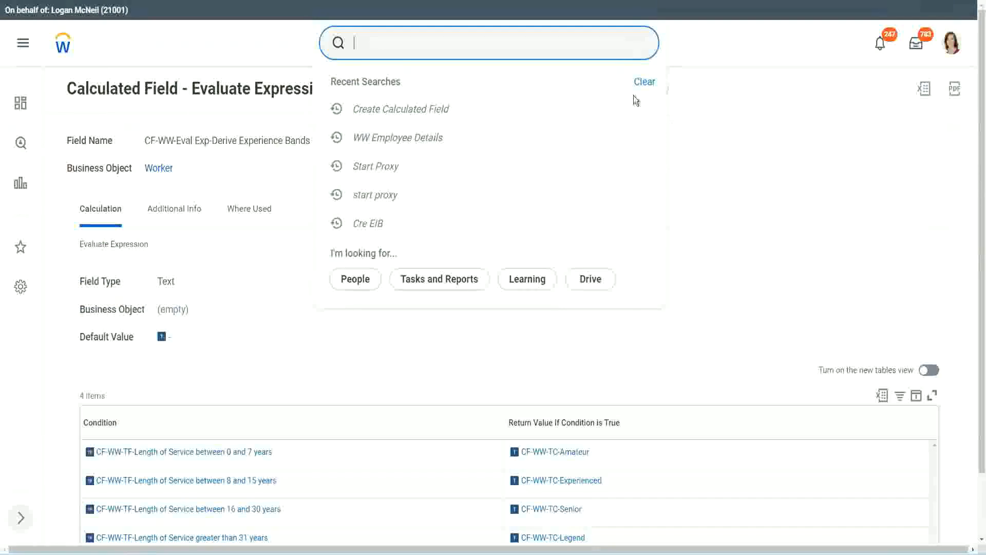
{"action": "left_click", "coordinate": [390, 38]}
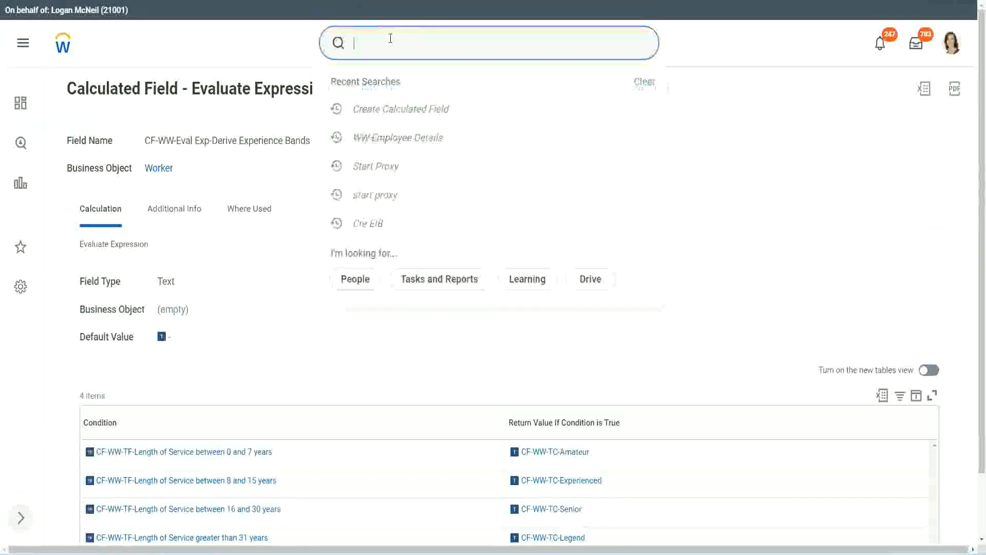
{"action": "type", "text": "create calc"}
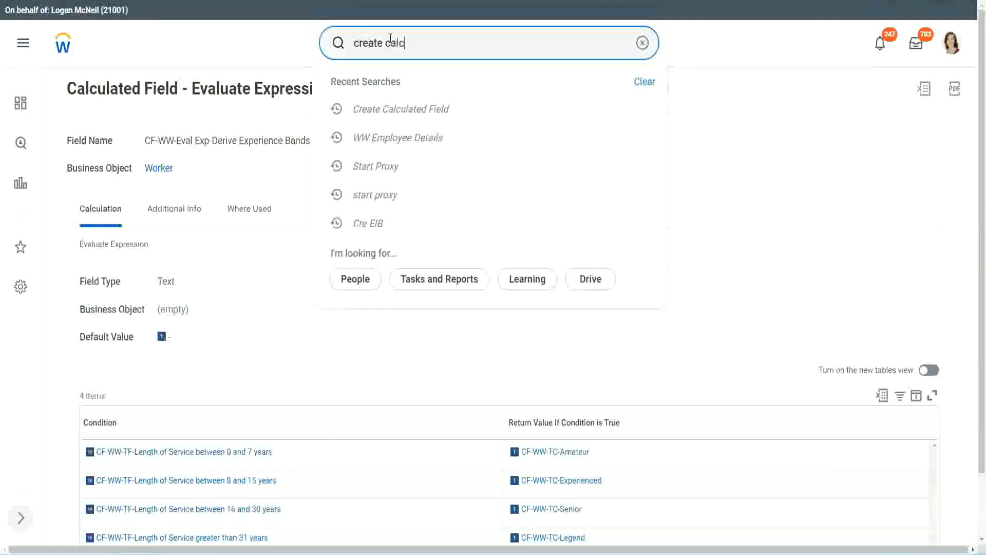
{"action": "type", "text": " field"}
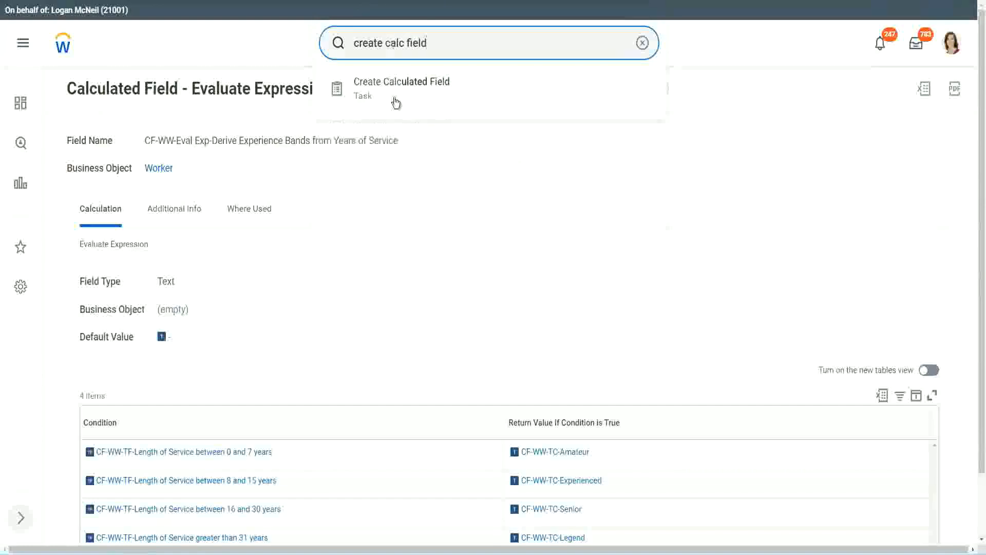
{"action": "left_click", "coordinate": [406, 93]}
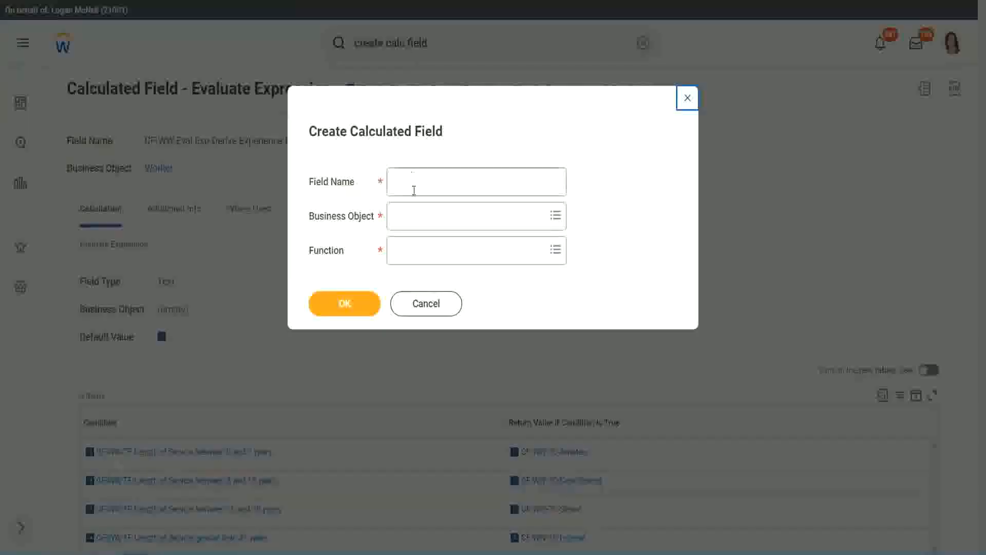
Step: Name the new calculated field "CF-WW-LRB-Identify Experience Bands from years of Service"
{"action": "left_click", "coordinate": [415, 183]}
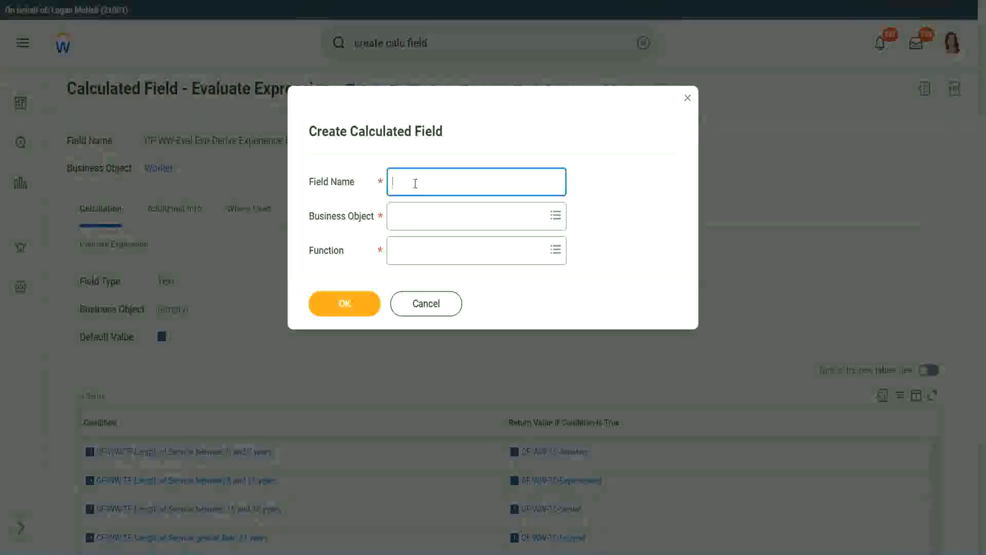
{"action": "type", "text": "CF"}
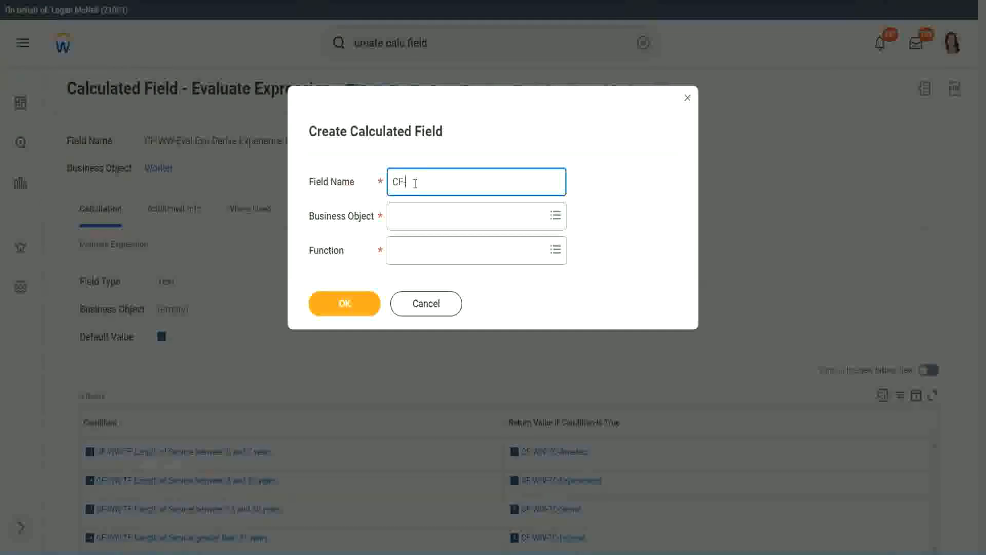
{"action": "type", "text": "-WW"}
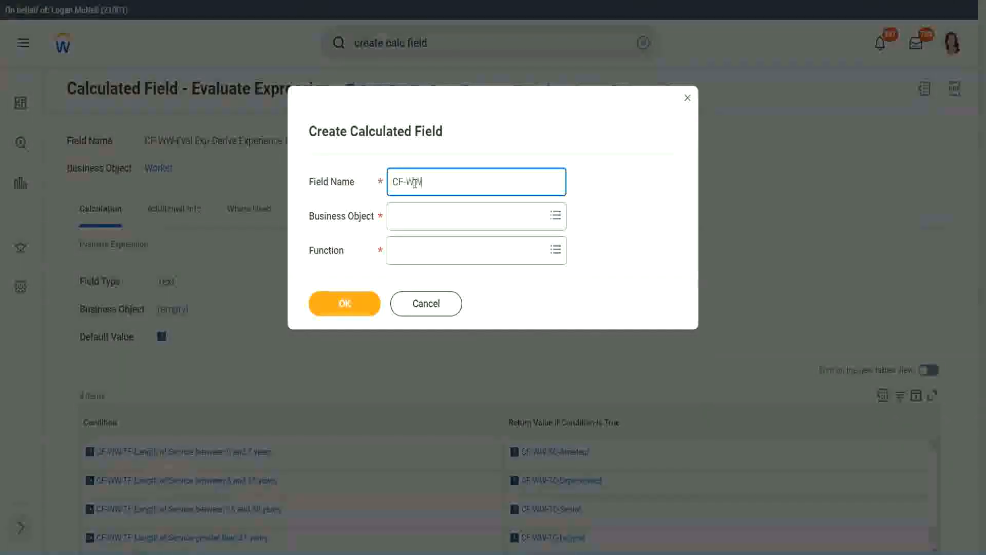
{"action": "type", "text": "-LRB"}
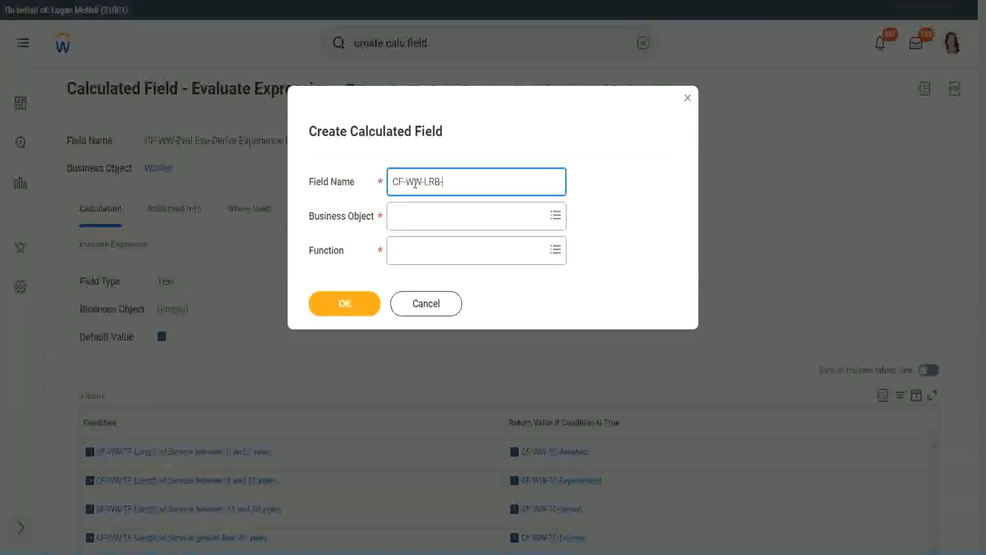
{"action": "type", "text": "-"}
{"action": "type", "text": "Identify Exe"}
{"action": "key", "text": "BackSpace"}
{"action": "type", "text": "periende"}
{"action": "key", "text": "BackSpace"}
{"action": "key", "text": "BackSpace"}
{"action": "type", "text": "ce Bands fro"}
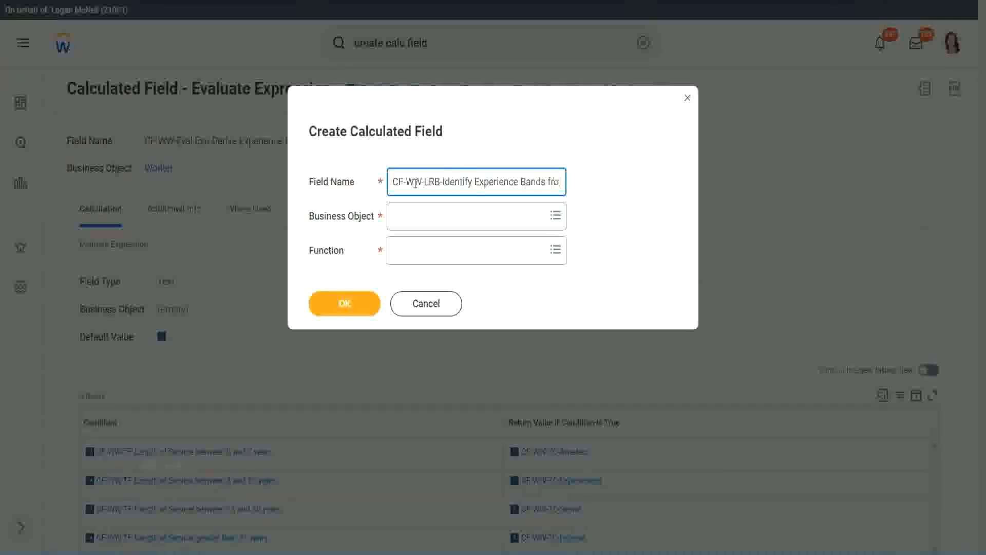
{"action": "type", "text": "m years of Service"}
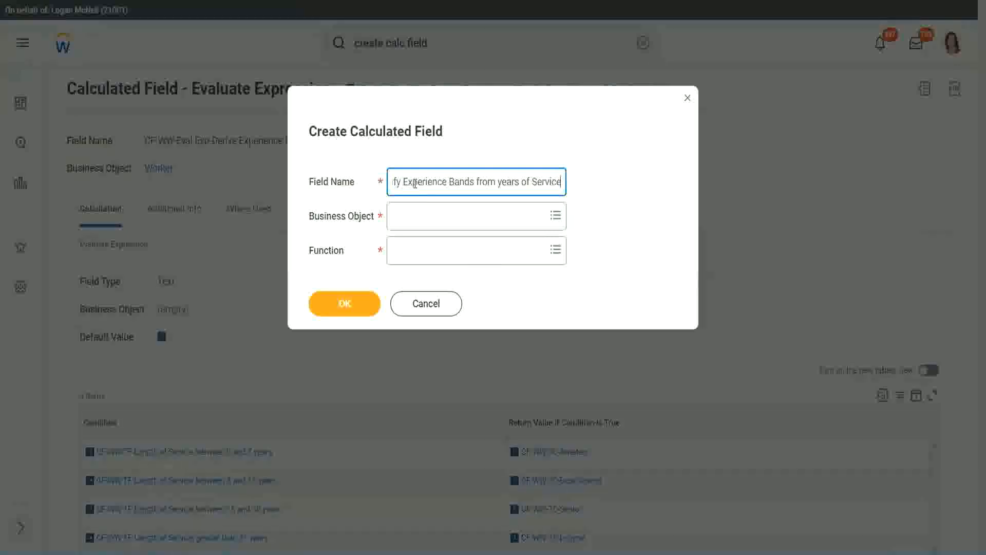
Step: Set the business object to Worker and the function to Lookup Range Band, and continue to the field's definition
{"action": "key", "text": "Tab"}
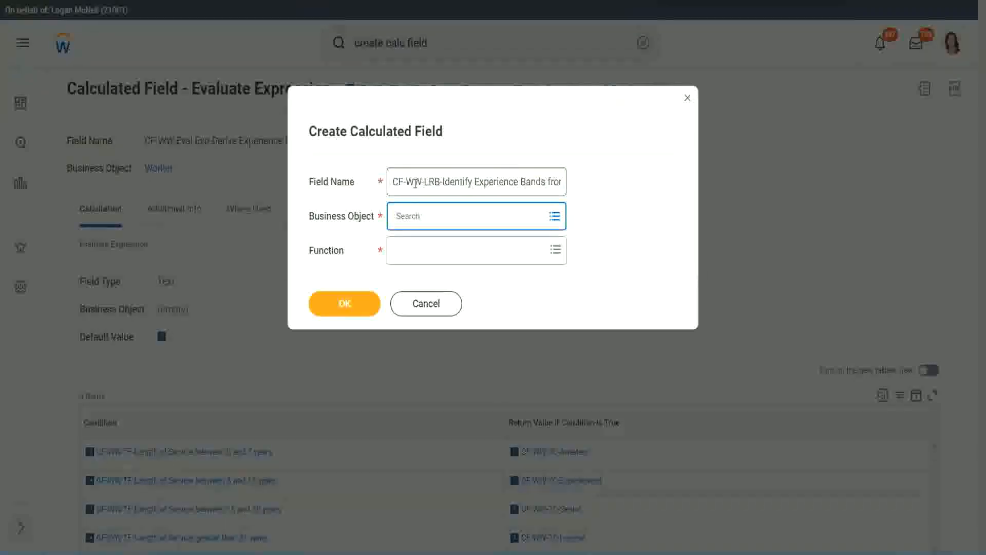
{"action": "type", "text": "worker"}
{"action": "key", "text": "Return"}
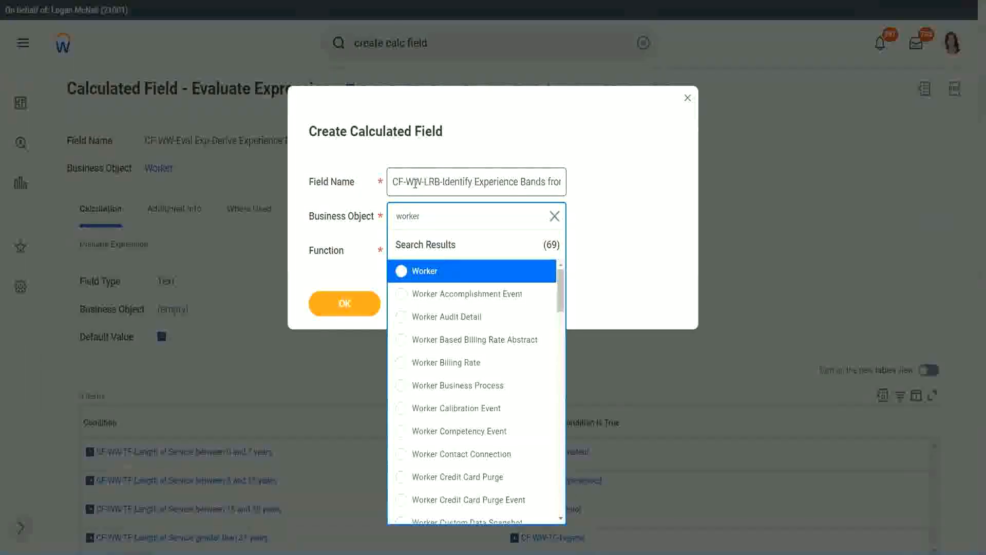
{"action": "key", "text": "Return"}
{"action": "type", "text": "lrb"}
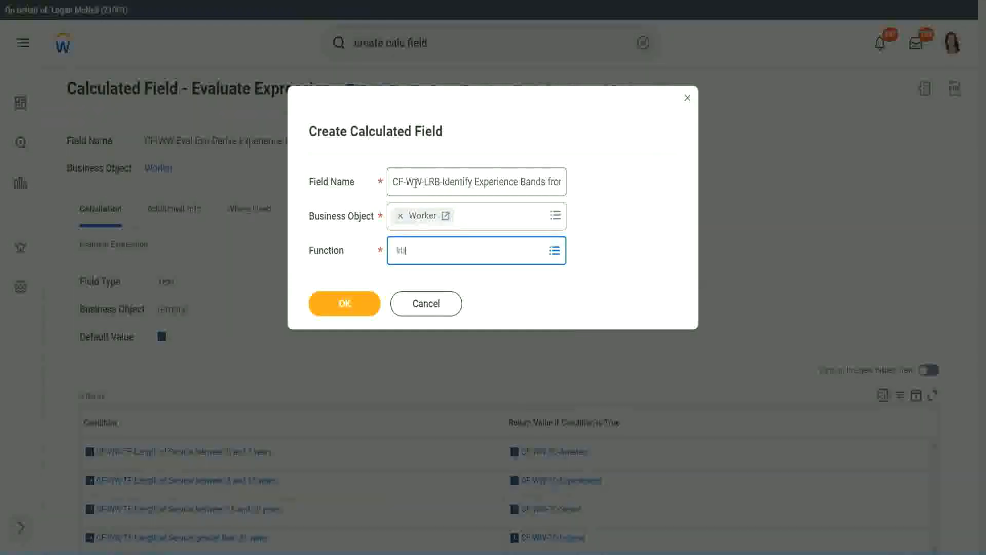
{"action": "key", "text": "Return"}
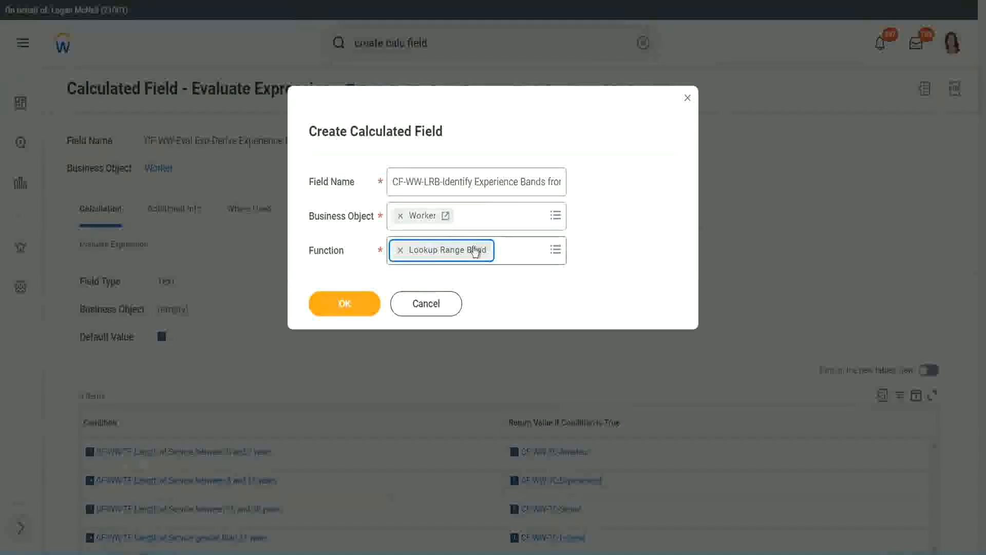
{"action": "left_click", "coordinate": [349, 304]}
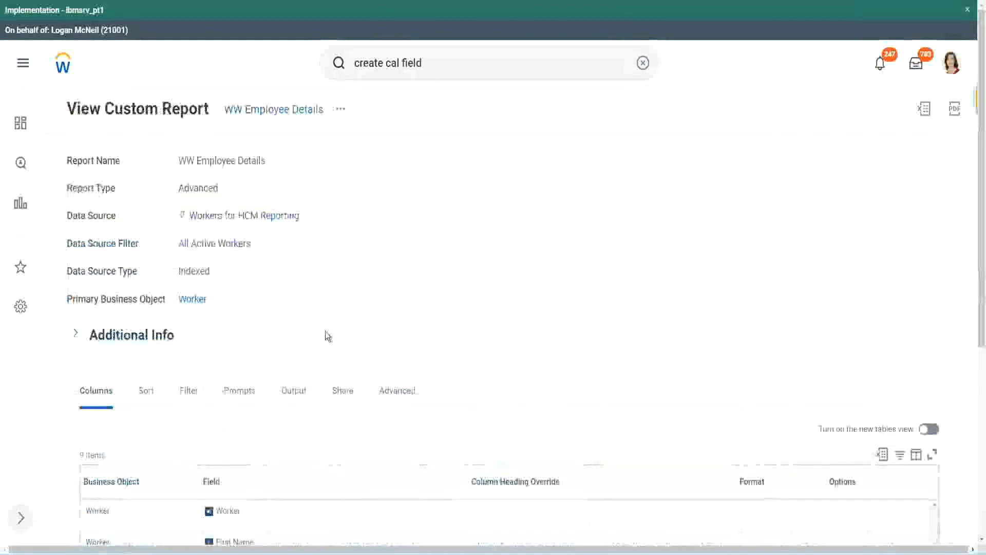
Step: Copy CF-WW-Convert Text To Number-Number of Years from Length of Service from the WW Employee Details report columns and set it as the source field
{"action": "scroll", "coordinate": [329, 334], "scroll_direction": "down", "scroll_amount": 5}
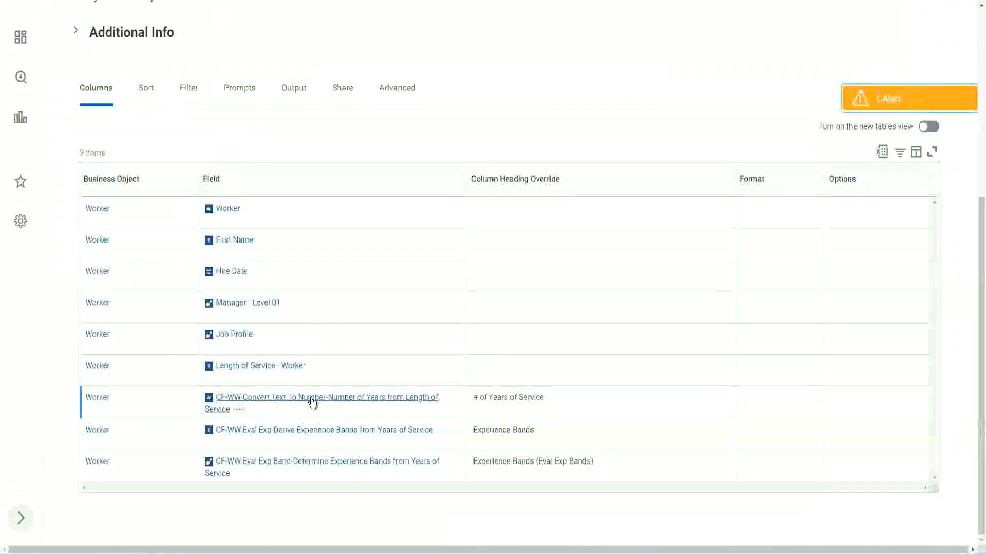
{"action": "right_click", "coordinate": [312, 403]}
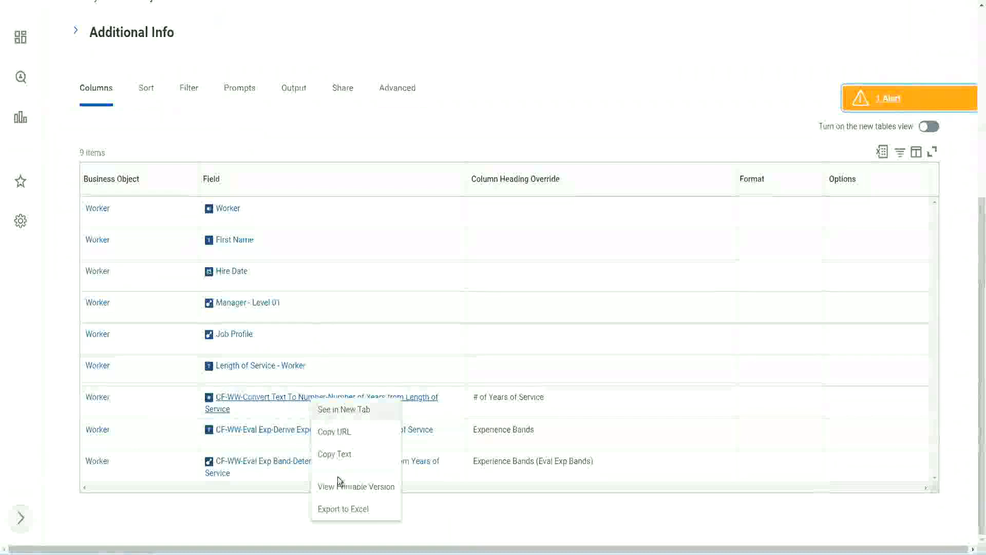
{"action": "left_click", "coordinate": [340, 458]}
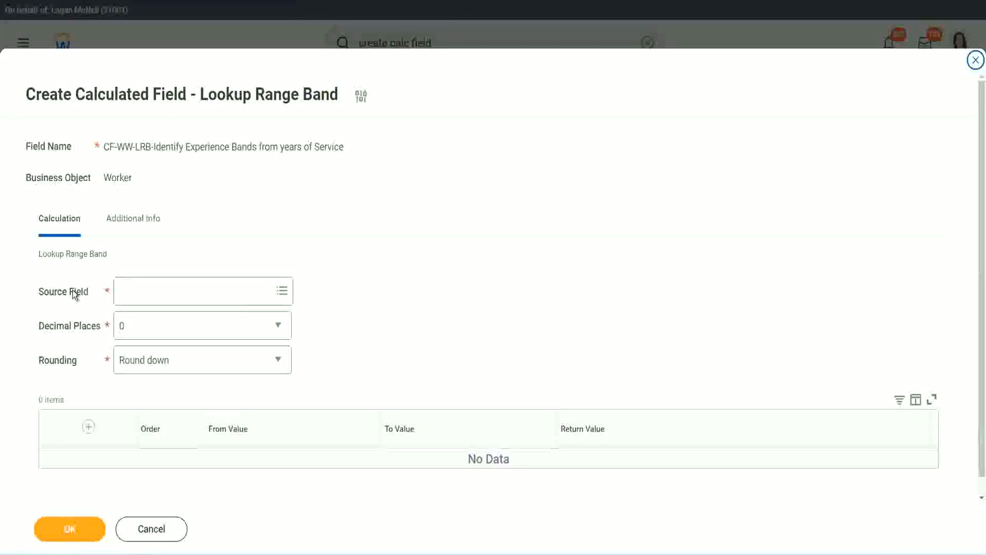
{"action": "left_click", "coordinate": [154, 291]}
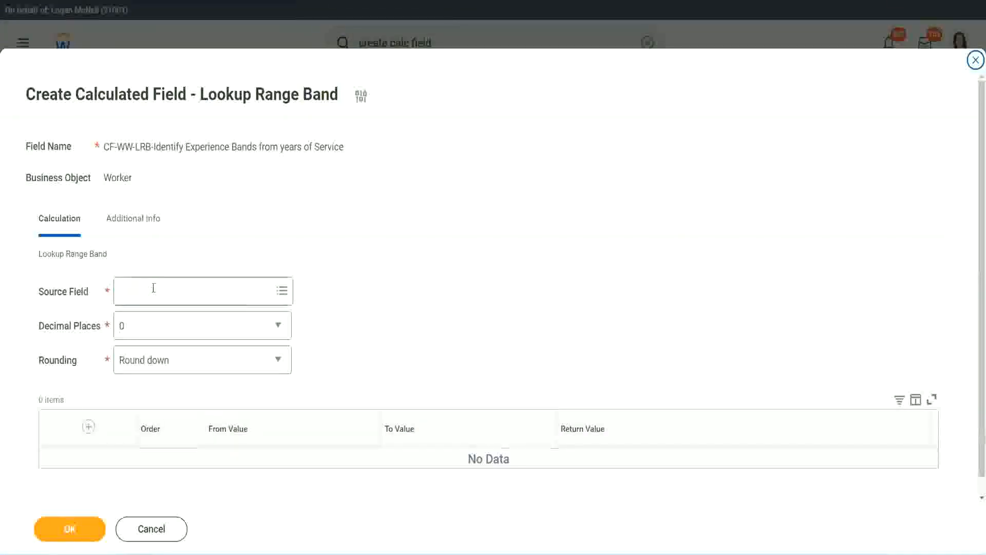
{"action": "key", "text": "Return"}
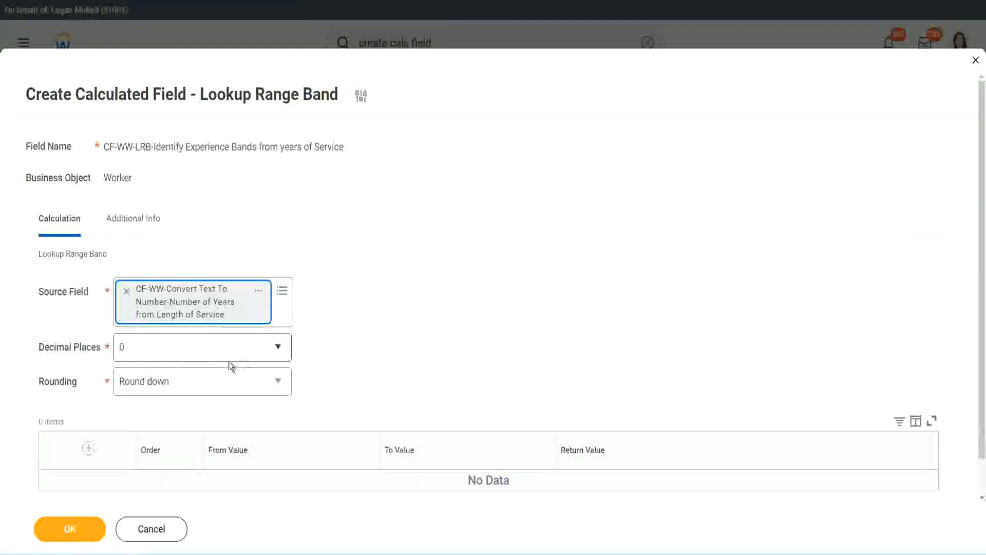
Step: Review the decimal places options, keep 0, and set the rounding to Round
{"action": "left_click", "coordinate": [193, 353]}
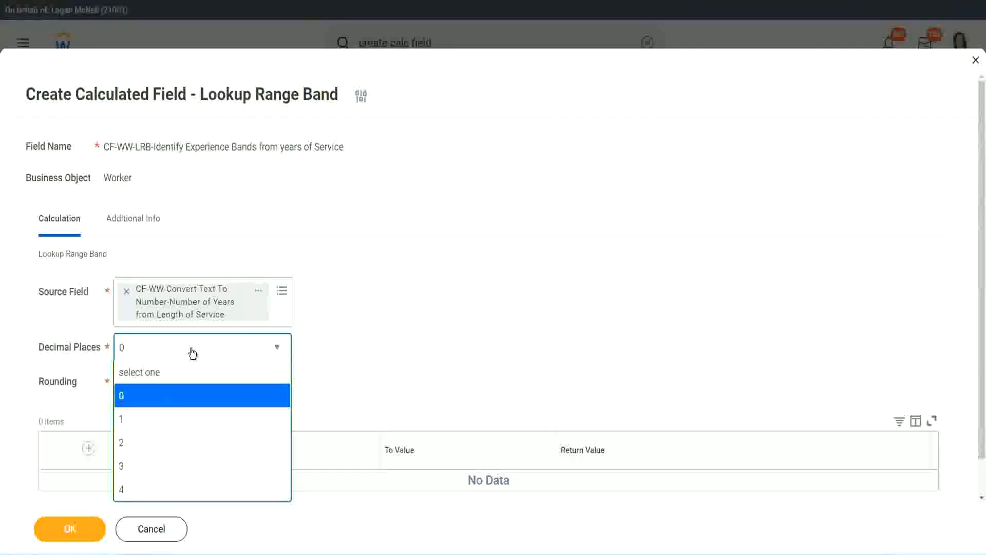
{"action": "left_click", "coordinate": [385, 339]}
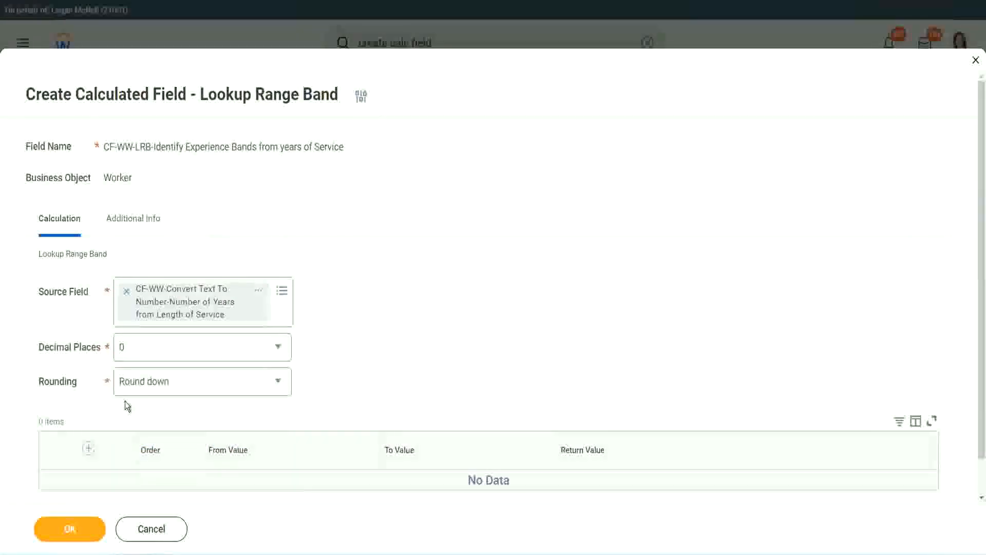
{"action": "left_click", "coordinate": [159, 385]}
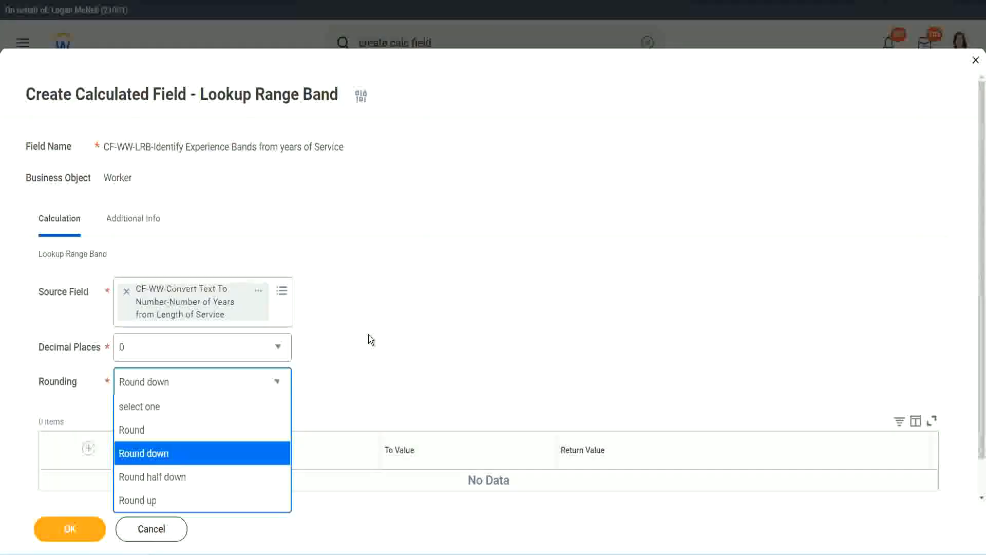
{"action": "left_click", "coordinate": [347, 378]}
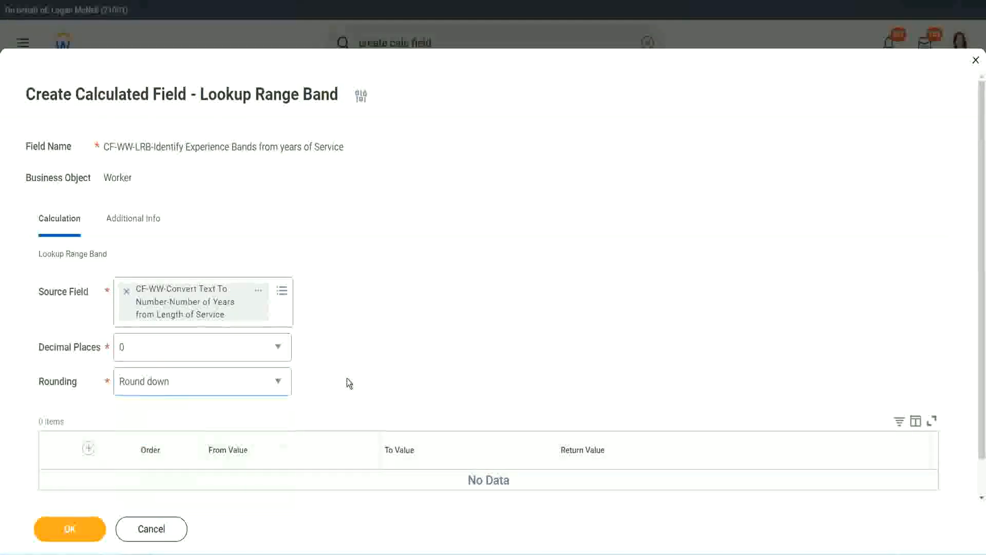
{"action": "left_click", "coordinate": [165, 380]}
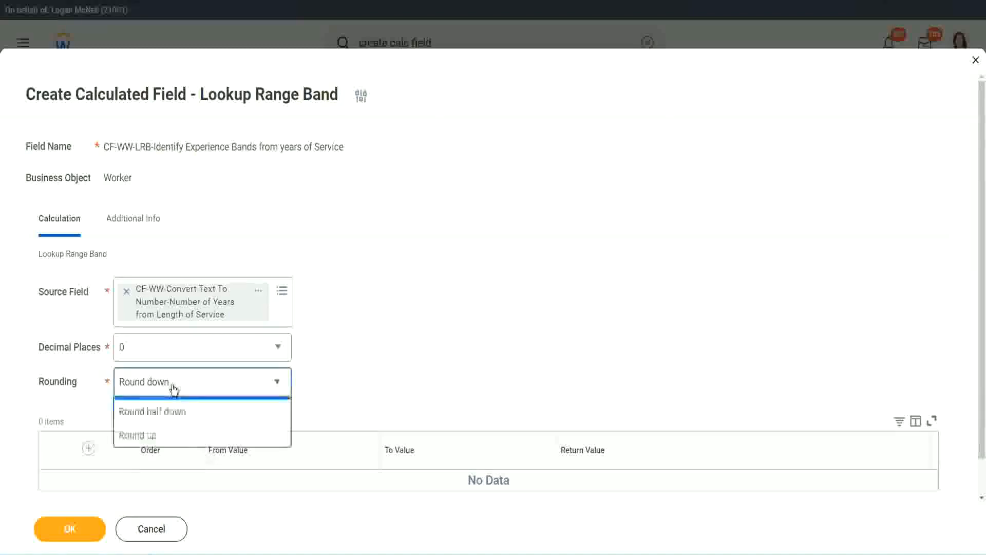
{"action": "left_click", "coordinate": [164, 432]}
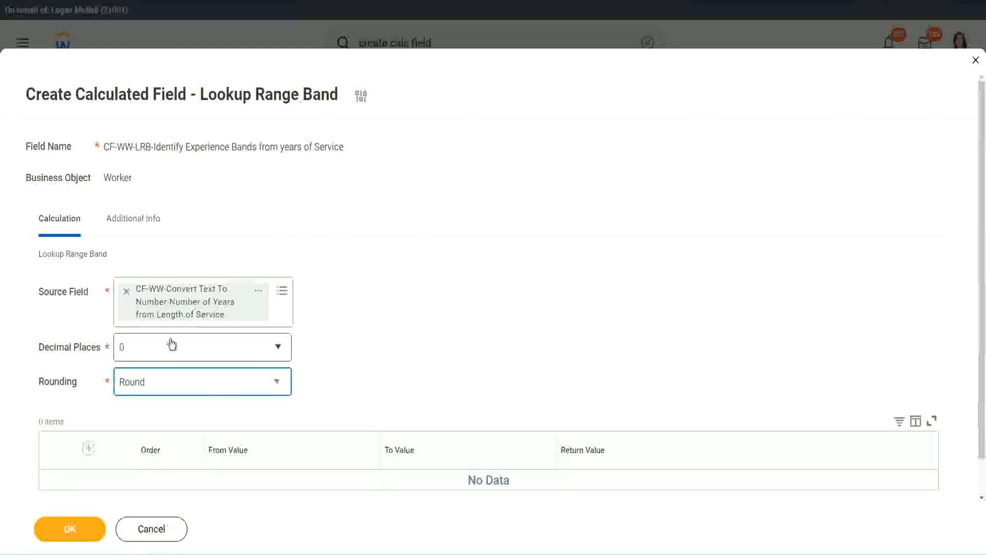
Step: Add a range band row from value 0 to value 7 with the return value Amateur
{"action": "left_click", "coordinate": [90, 449]}
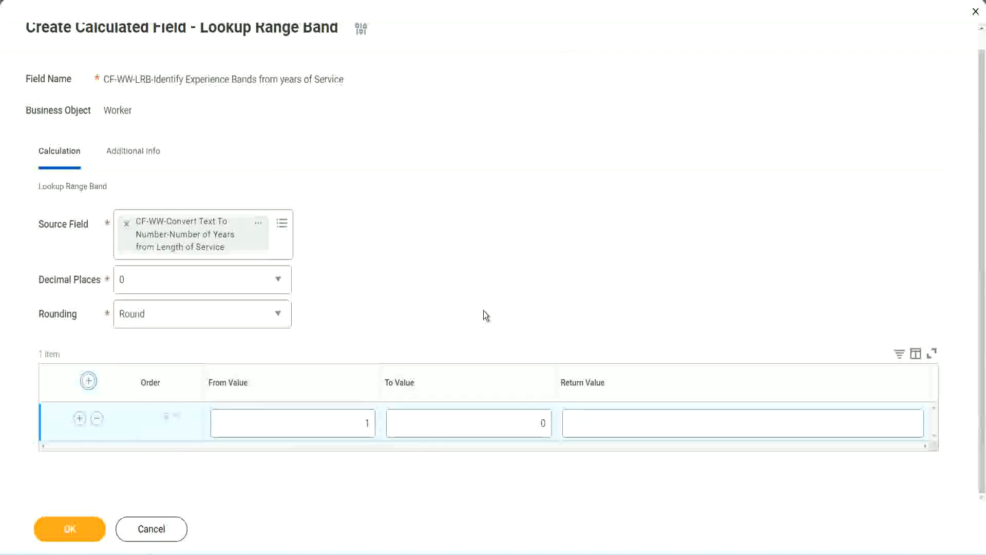
{"action": "left_click", "coordinate": [360, 426]}
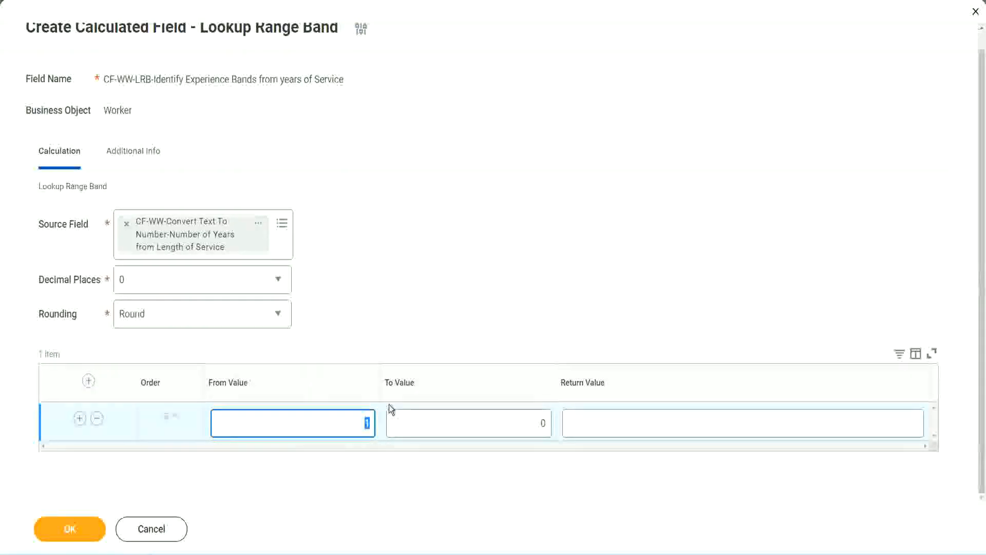
{"action": "type", "text": "0"}
{"action": "key", "text": "Tab"}
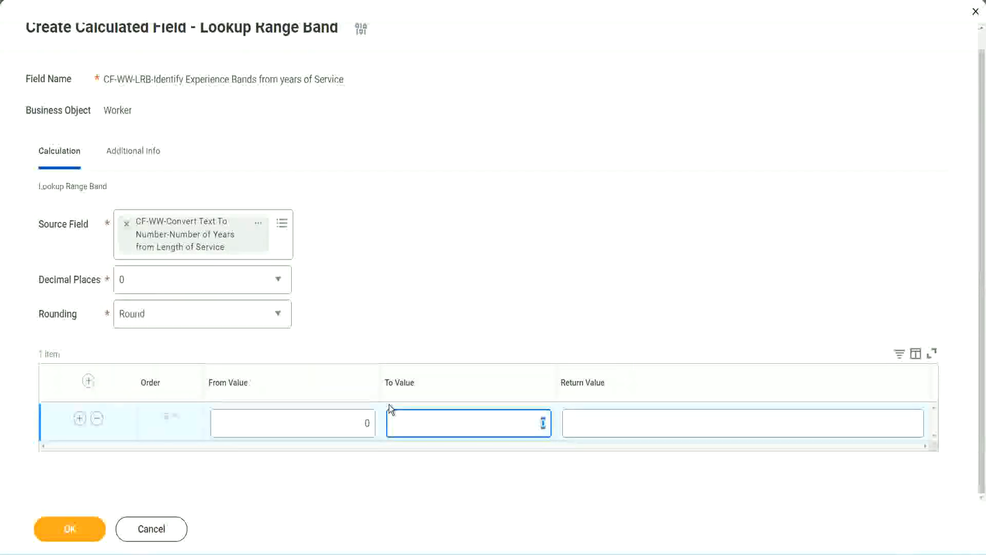
{"action": "type", "text": "7"}
{"action": "key", "text": "Tab"}
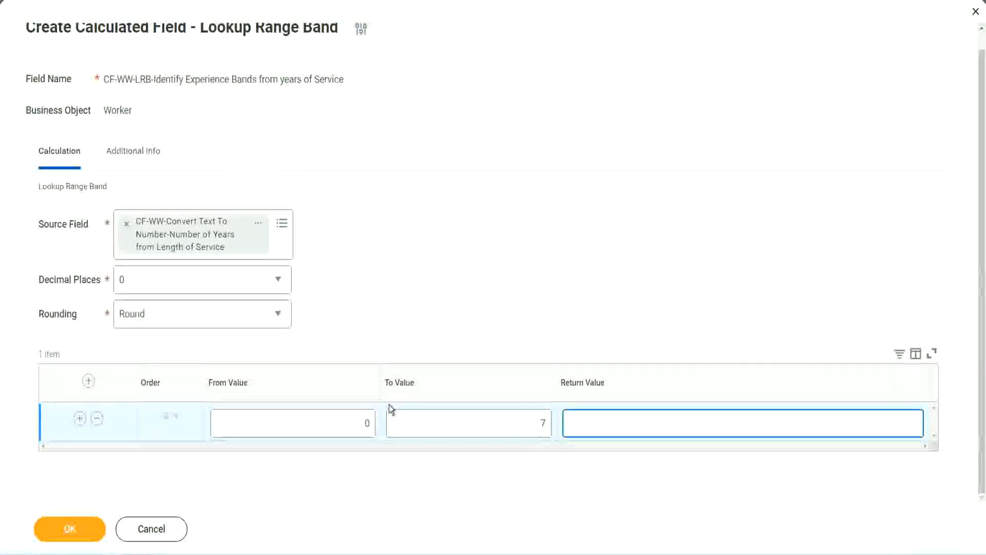
{"action": "type", "text": "Amateur"}
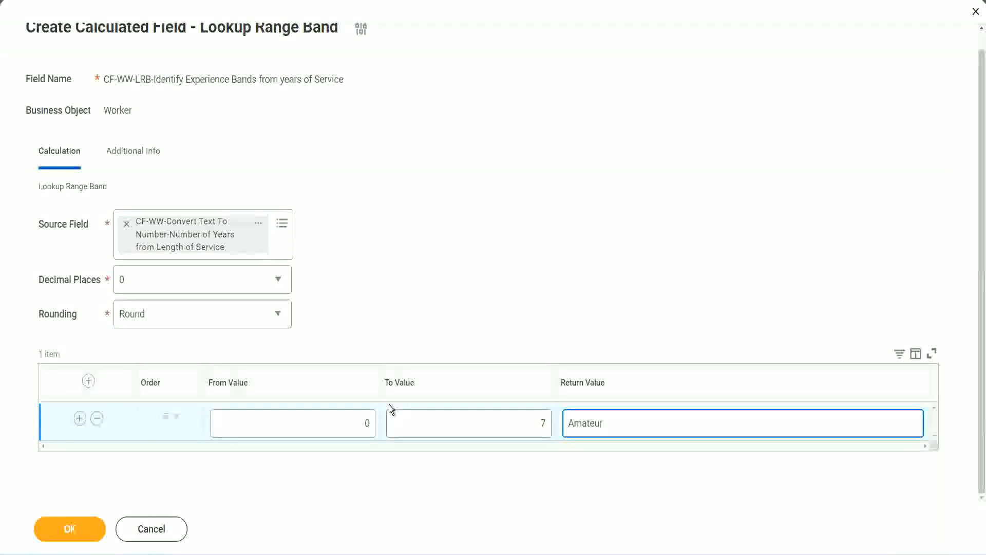
Step: Add a second range band row from value 8 to value 15 with the return value Experienced
{"action": "left_click", "coordinate": [340, 431]}
{"action": "left_click", "coordinate": [528, 415]}
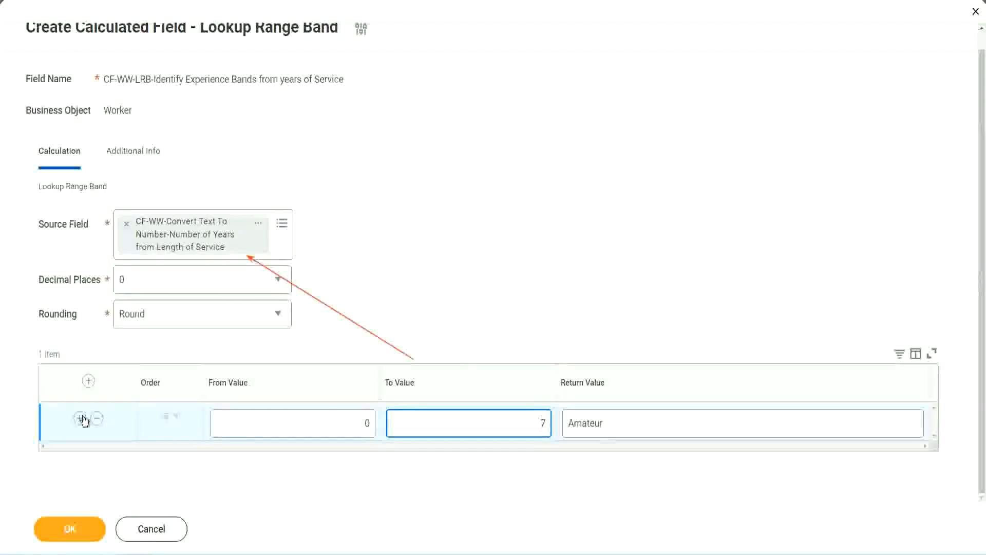
{"action": "left_click", "coordinate": [79, 418]}
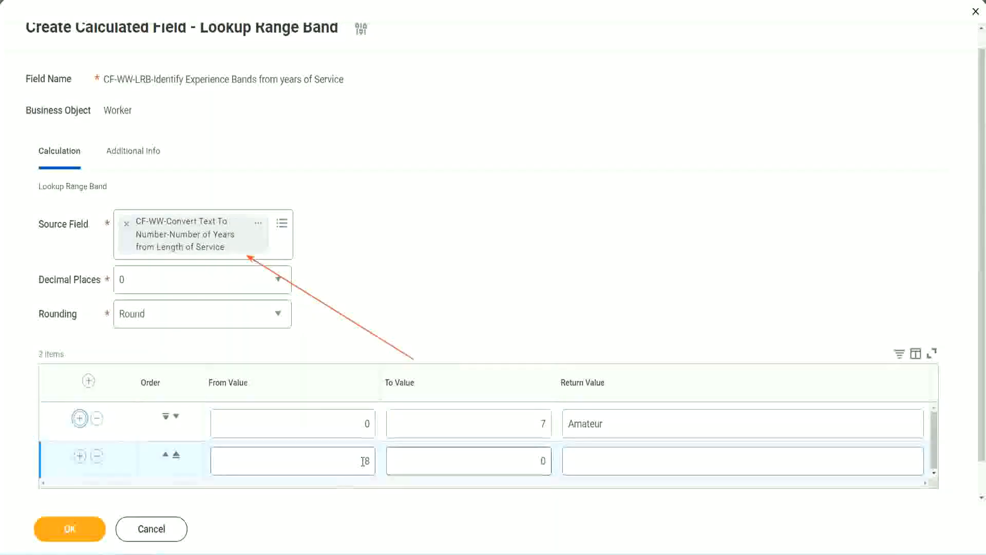
{"action": "left_click", "coordinate": [374, 460]}
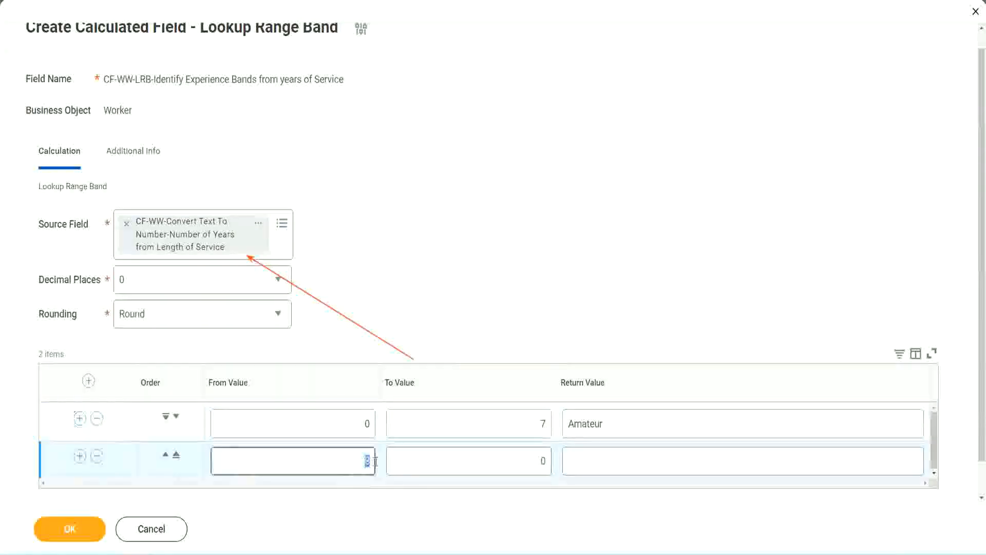
{"action": "left_click", "coordinate": [356, 431]}
{"action": "left_click", "coordinate": [537, 427]}
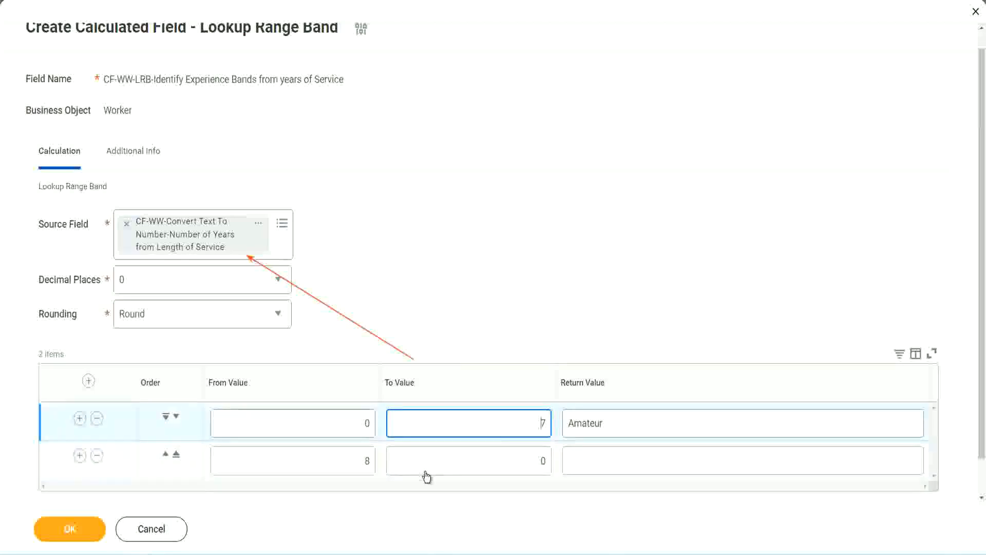
{"action": "left_click", "coordinate": [351, 463]}
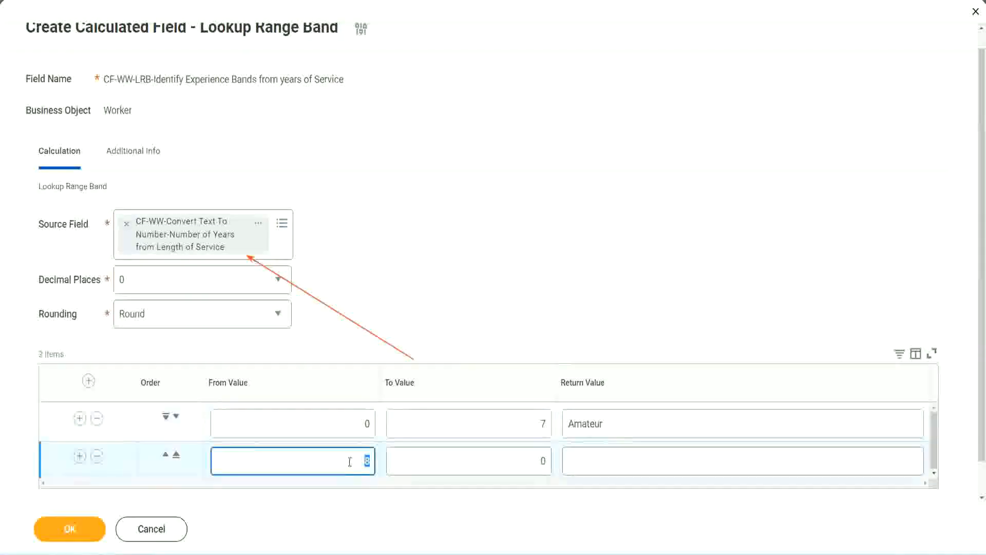
{"action": "left_click", "coordinate": [348, 460]}
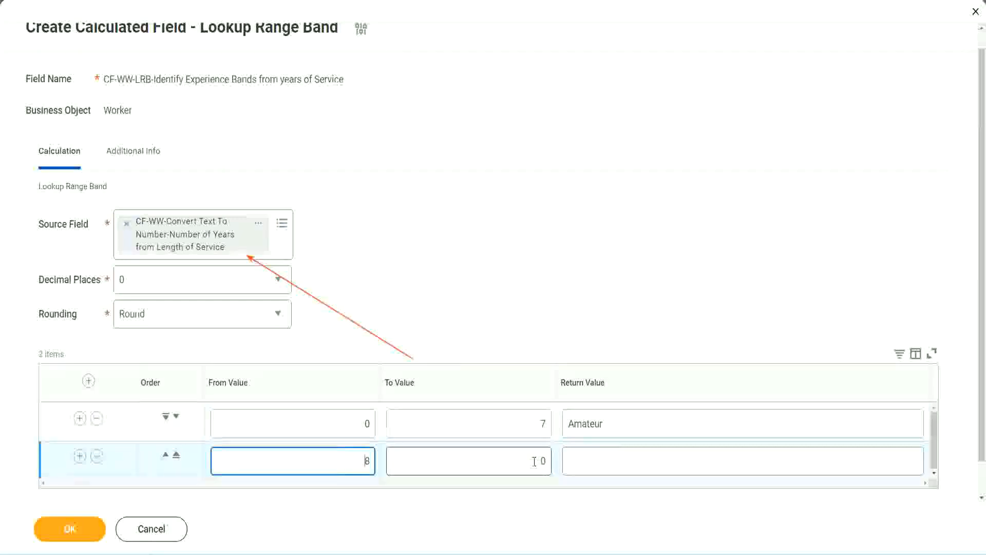
{"action": "left_click", "coordinate": [534, 461]}
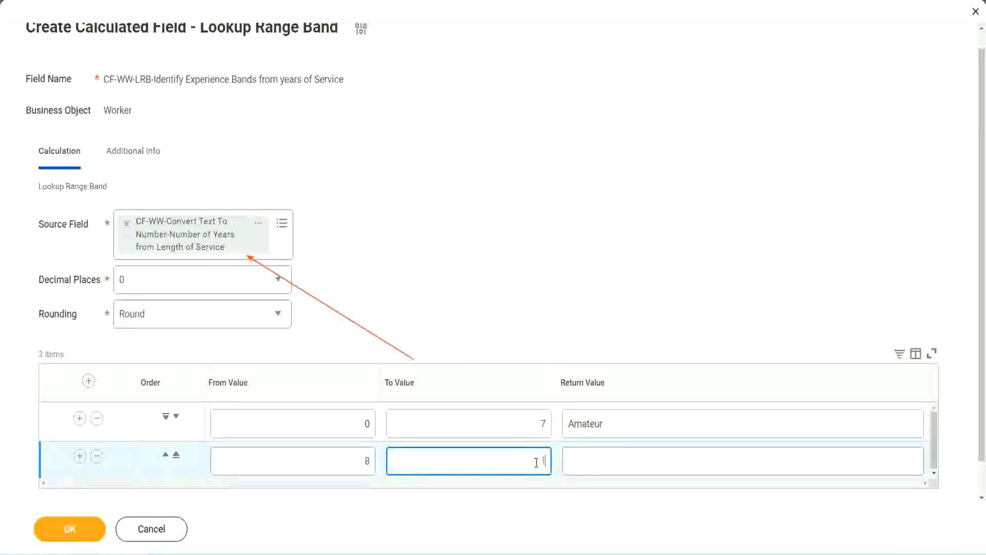
{"action": "type", "text": "15"}
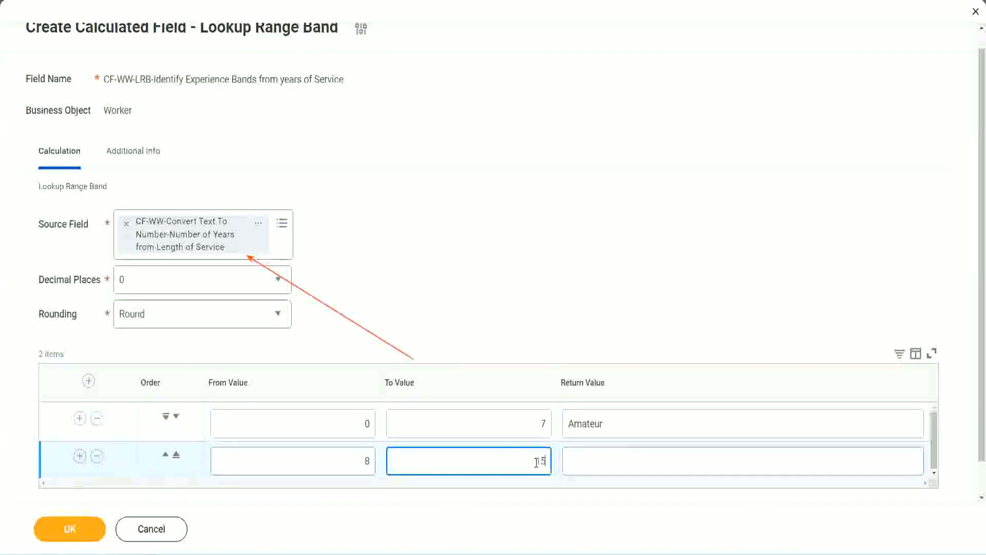
{"action": "left_click", "coordinate": [608, 458]}
{"action": "type", "text": "Ex"}
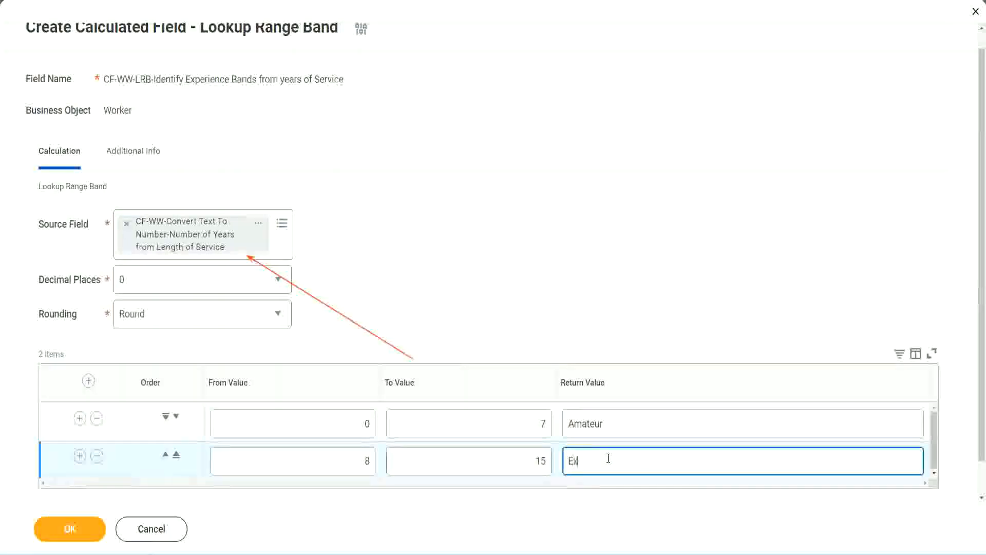
{"action": "type", "text": "perienced"}
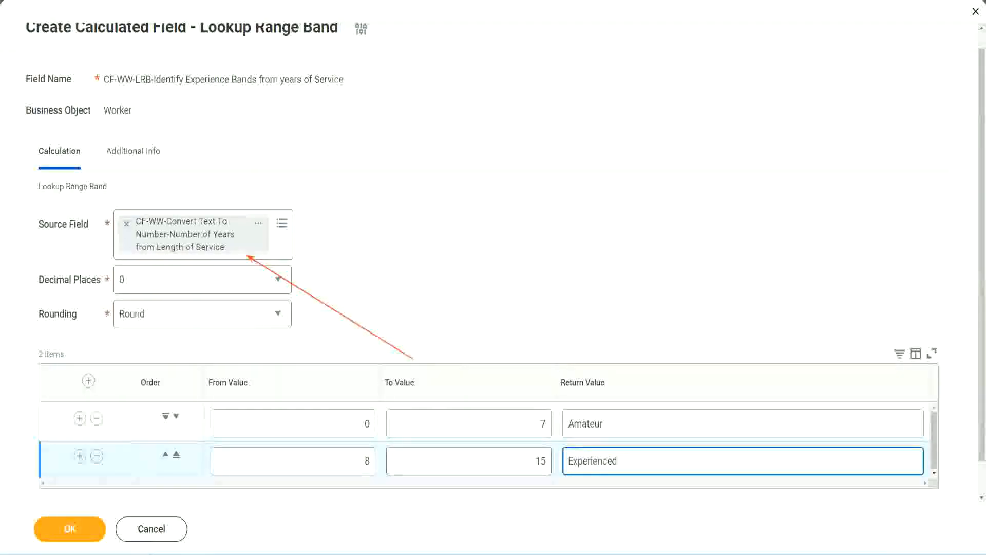
Step: Add a third range band row from value 16 to value 30 with the return value Senior
{"action": "left_click", "coordinate": [79, 456]}
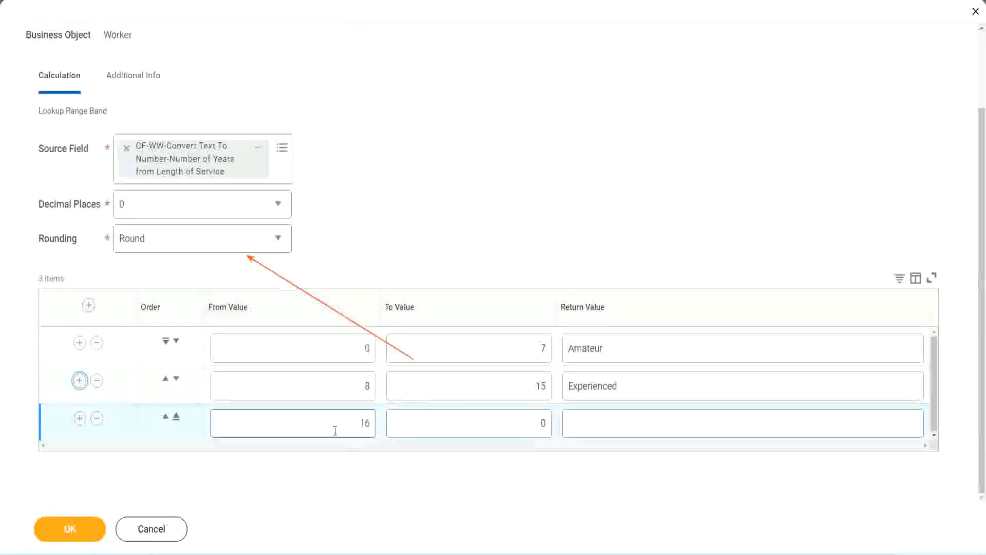
{"action": "left_click", "coordinate": [496, 424]}
{"action": "left_click", "coordinate": [524, 423]}
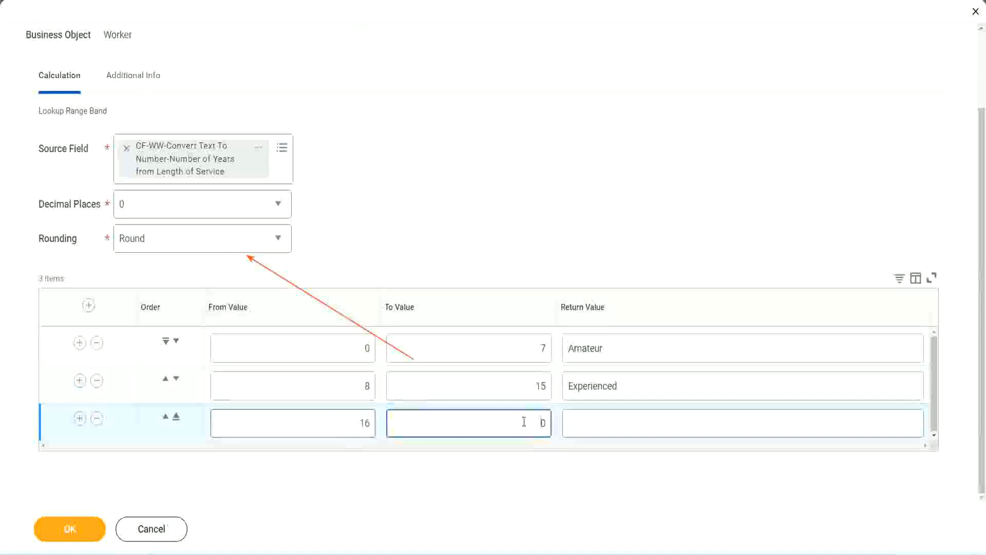
{"action": "type", "text": "3"}
{"action": "key", "text": "Tab"}
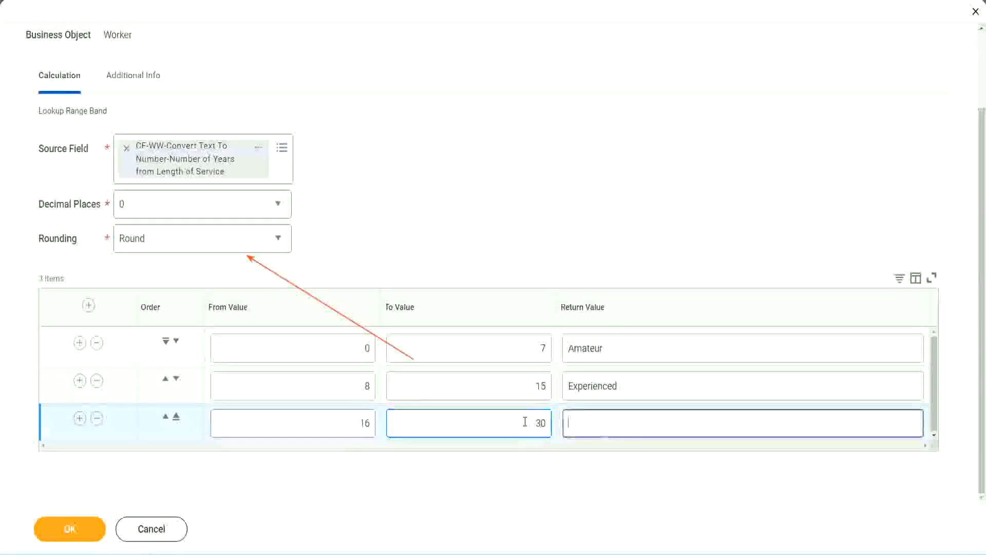
{"action": "type", "text": "L"}
{"action": "key", "text": "BackSpace"}
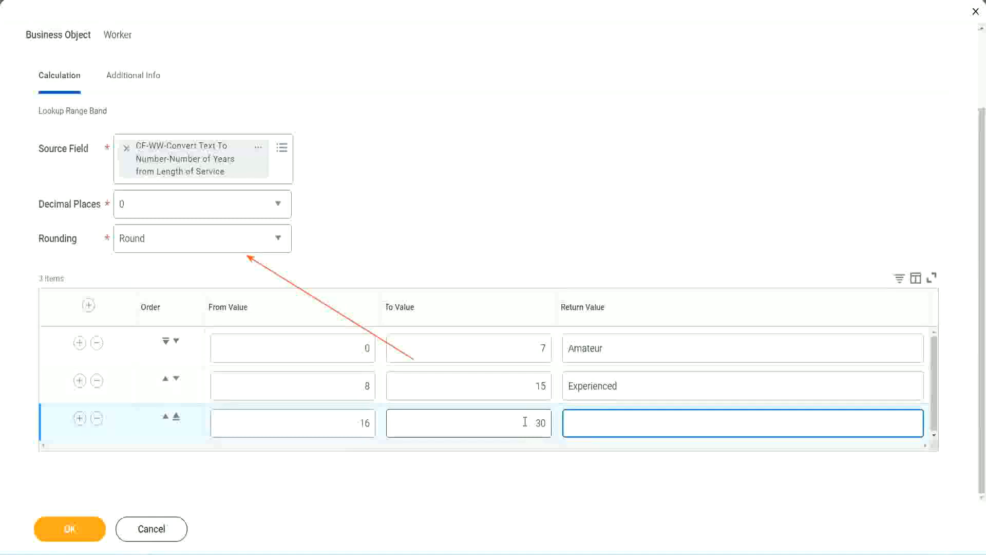
{"action": "type", "text": "Senior"}
Step: Add a fourth range band row from value 31 to value 1000 with the return value Legend
{"action": "left_click", "coordinate": [79, 418]}
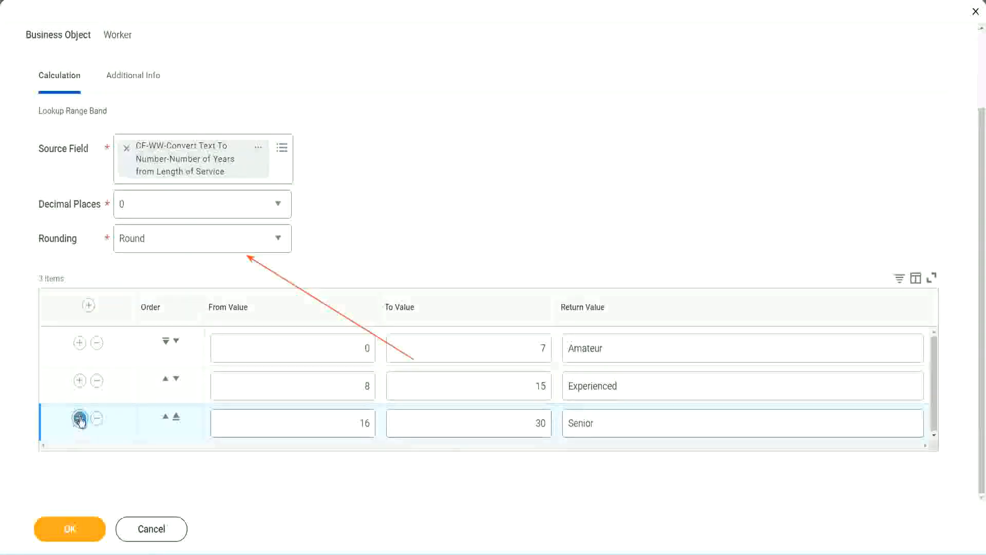
{"action": "left_click", "coordinate": [325, 418]}
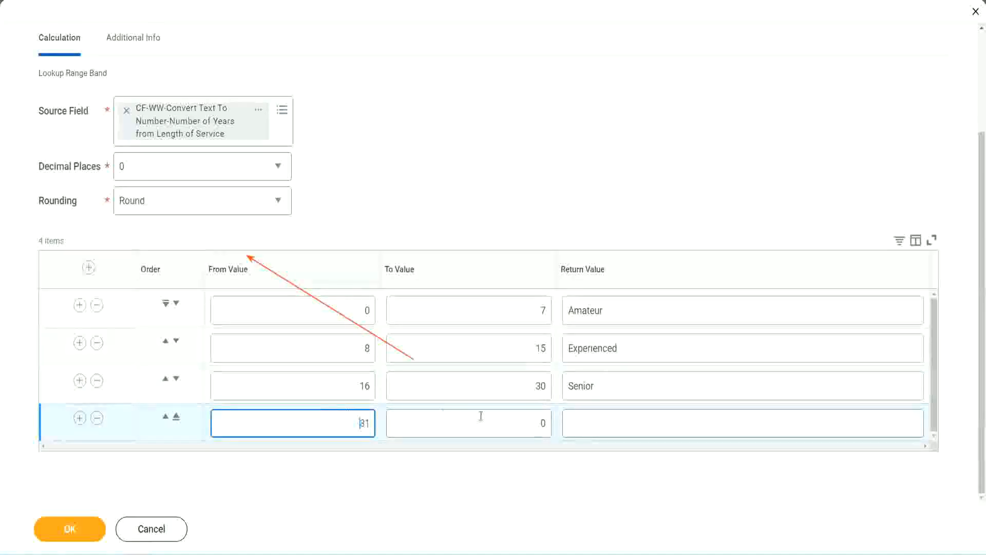
{"action": "left_click", "coordinate": [531, 423]}
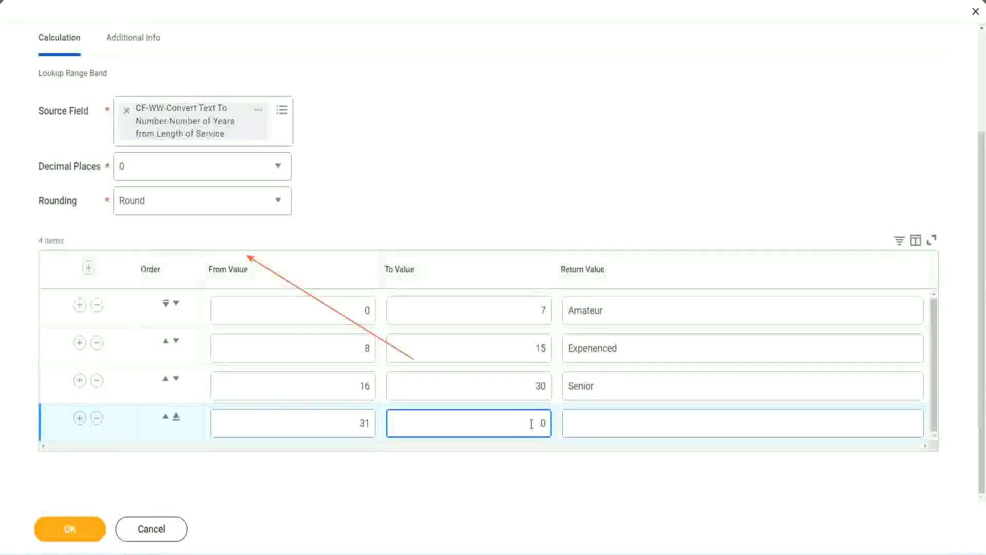
{"action": "type", "text": "1000"}
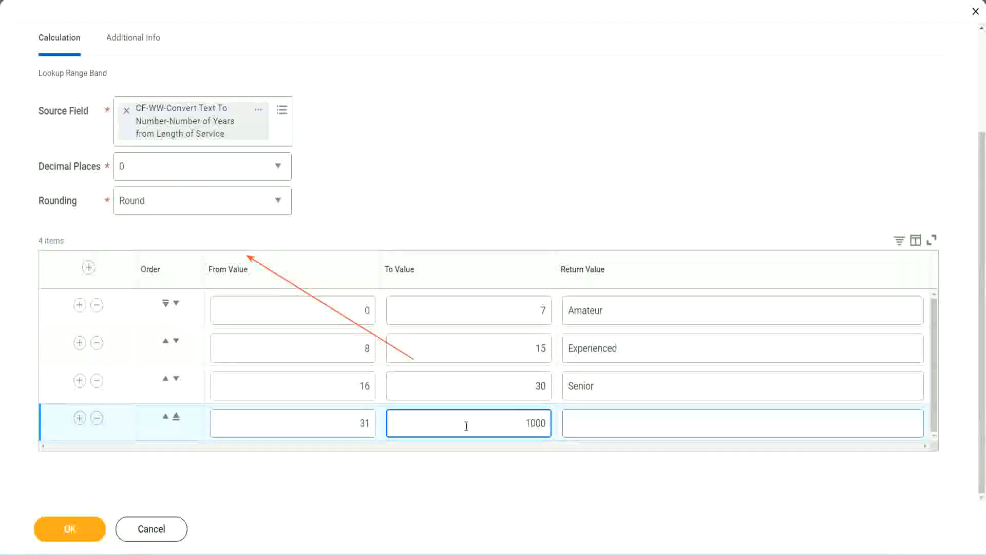
{"action": "left_click_drag", "start_coordinate": [513, 418], "coordinate": [572, 418]}
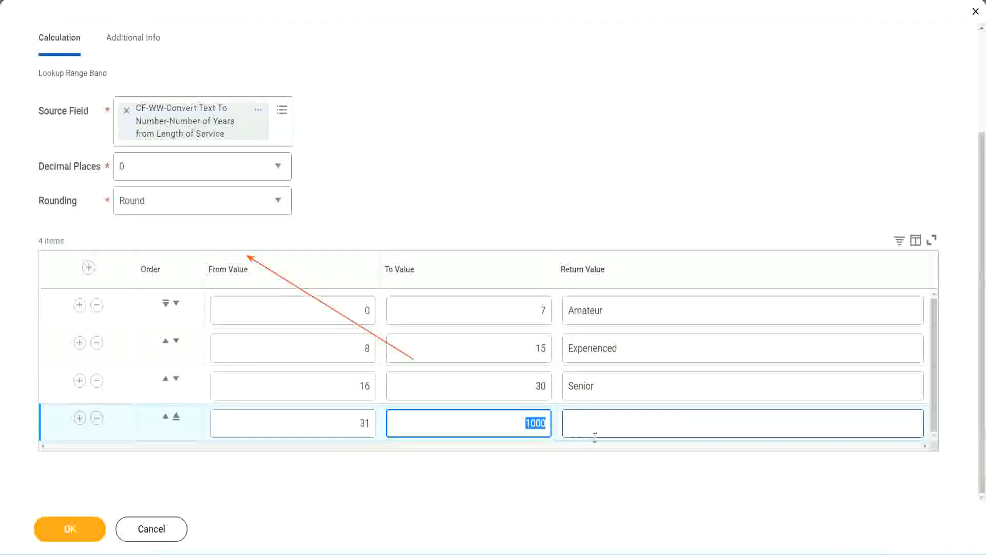
{"action": "left_click", "coordinate": [521, 420]}
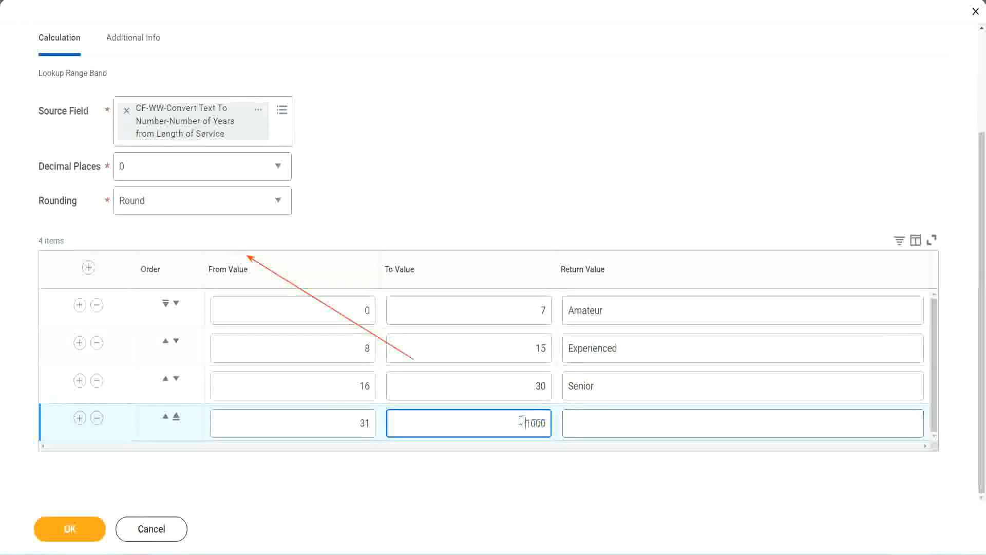
{"action": "left_click_drag", "start_coordinate": [517, 420], "coordinate": [552, 420]}
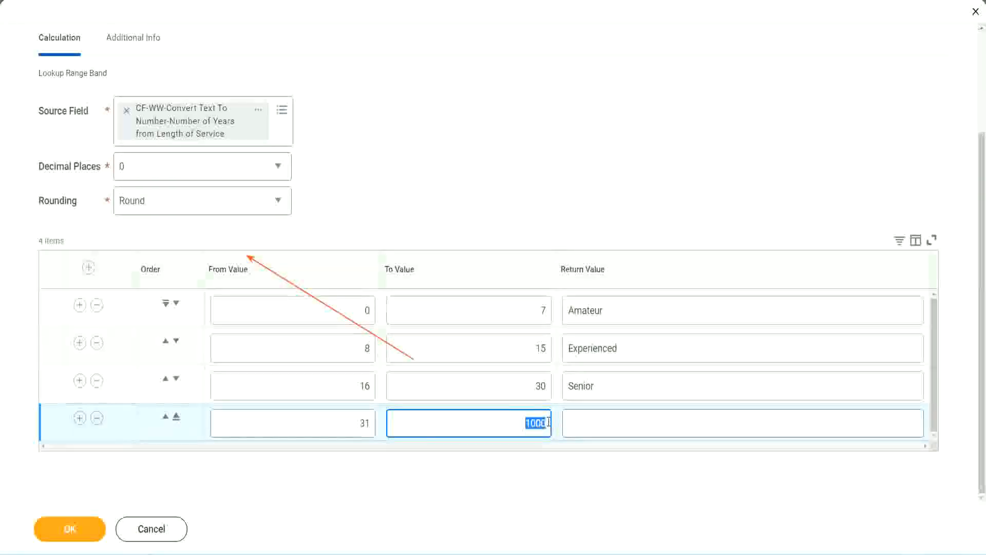
{"action": "left_click", "coordinate": [616, 423]}
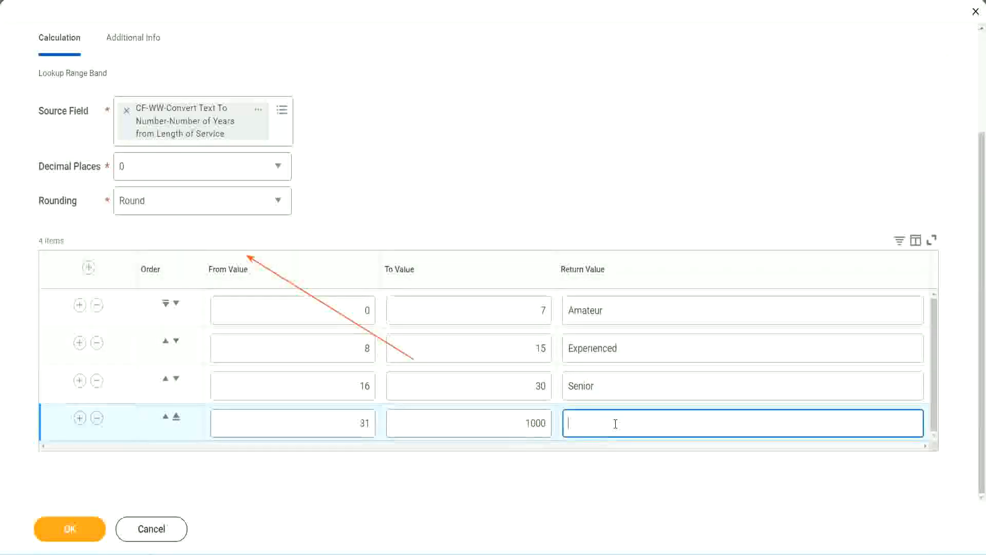
{"action": "type", "text": "Legend"}
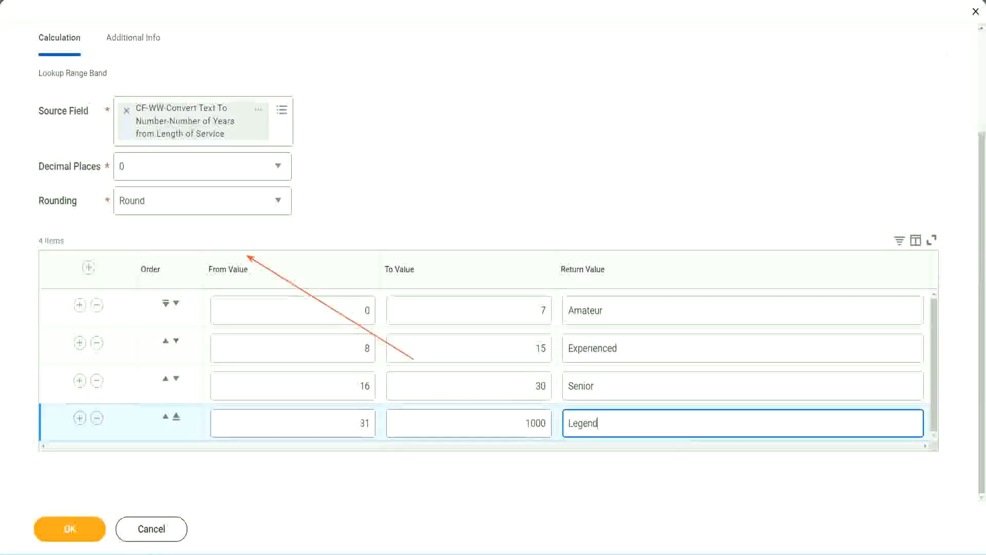
{"action": "left_click", "coordinate": [462, 174]}
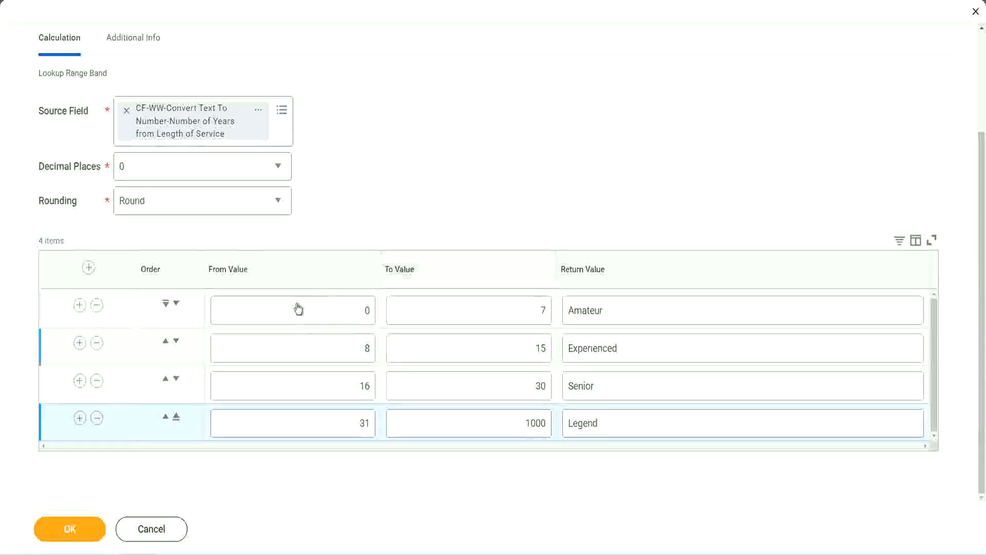
Step: Review the from values, to values and return values of the four range bands
{"action": "left_click", "coordinate": [639, 308]}
{"action": "left_click", "coordinate": [634, 348]}
{"action": "left_click", "coordinate": [621, 393]}
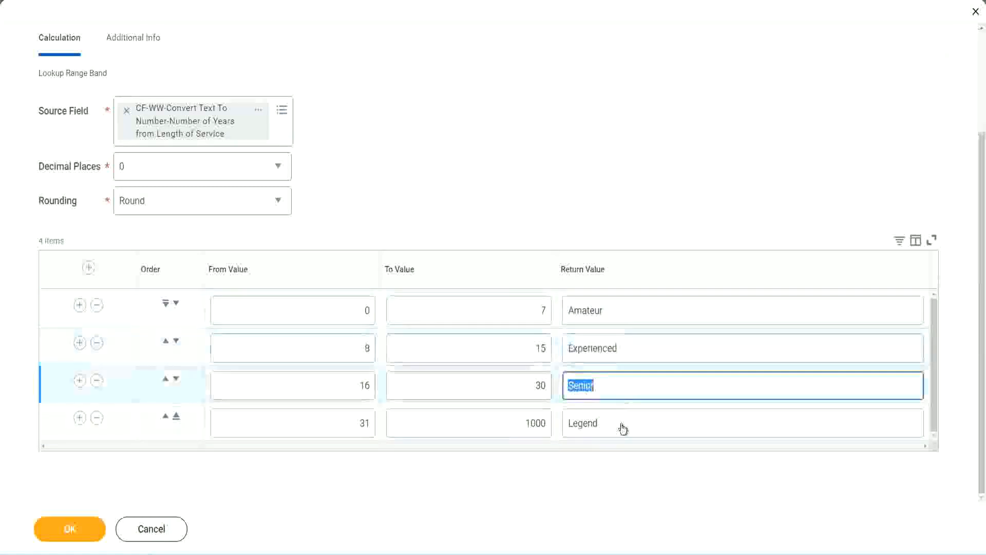
{"action": "left_click", "coordinate": [621, 425]}
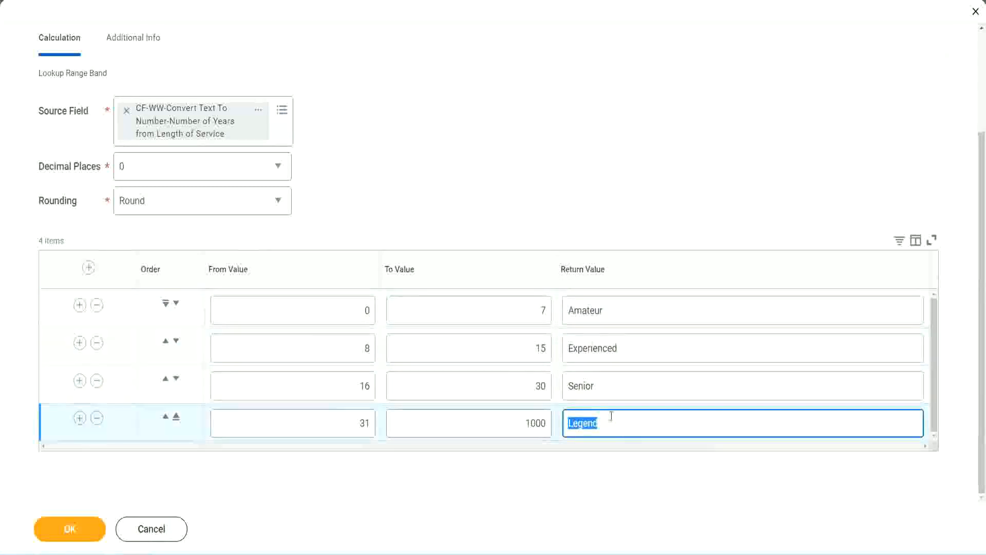
{"action": "left_click", "coordinate": [315, 312]}
{"action": "left_click", "coordinate": [504, 303]}
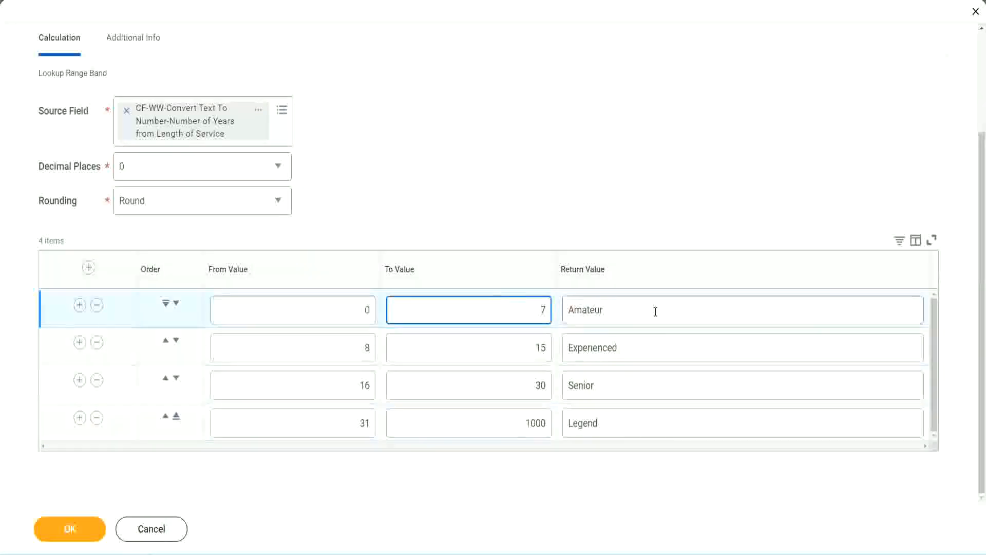
{"action": "left_click", "coordinate": [649, 311]}
{"action": "left_click", "coordinate": [637, 348]}
{"action": "left_click", "coordinate": [624, 387]}
{"action": "left_click", "coordinate": [620, 423]}
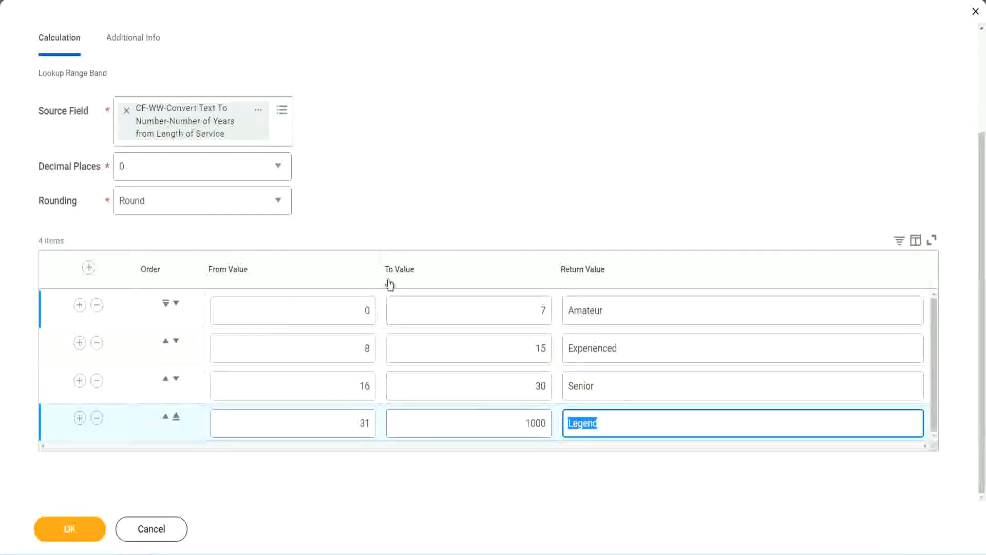
{"action": "left_click", "coordinate": [457, 216]}
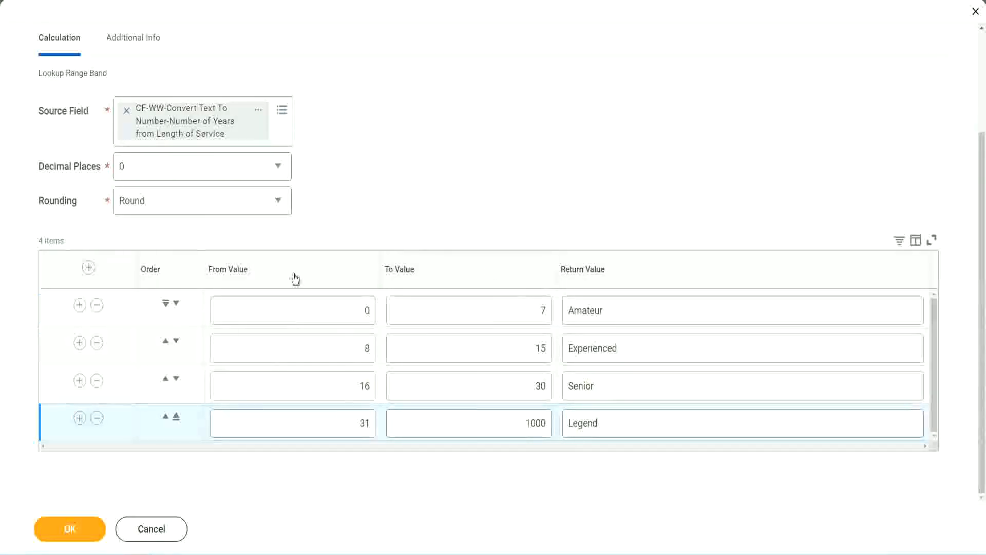
Step: Save the Lookup Range Band calculated field and use the context options of its link on the save confirmation
{"action": "left_click", "coordinate": [68, 528]}
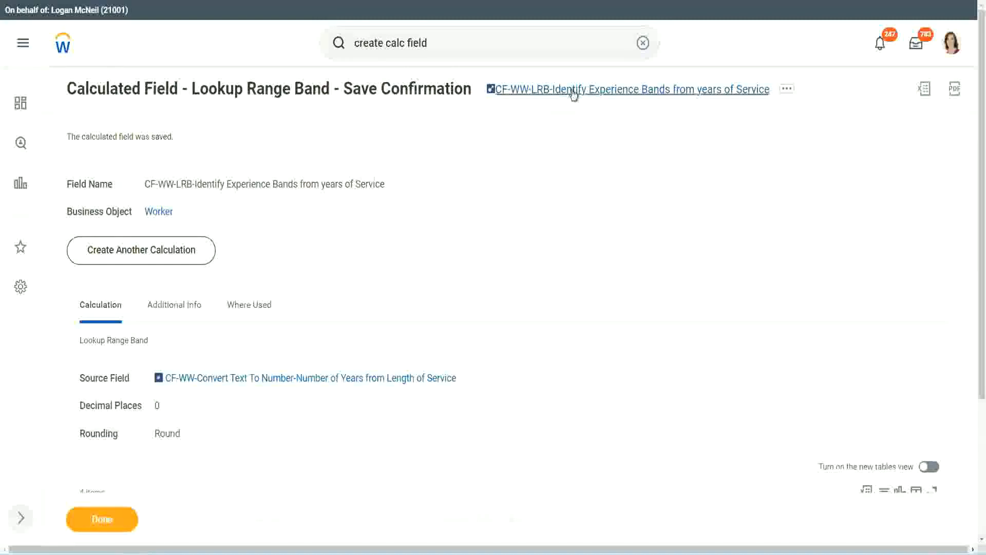
{"action": "right_click", "coordinate": [574, 94]}
{"action": "left_click", "coordinate": [584, 149]}
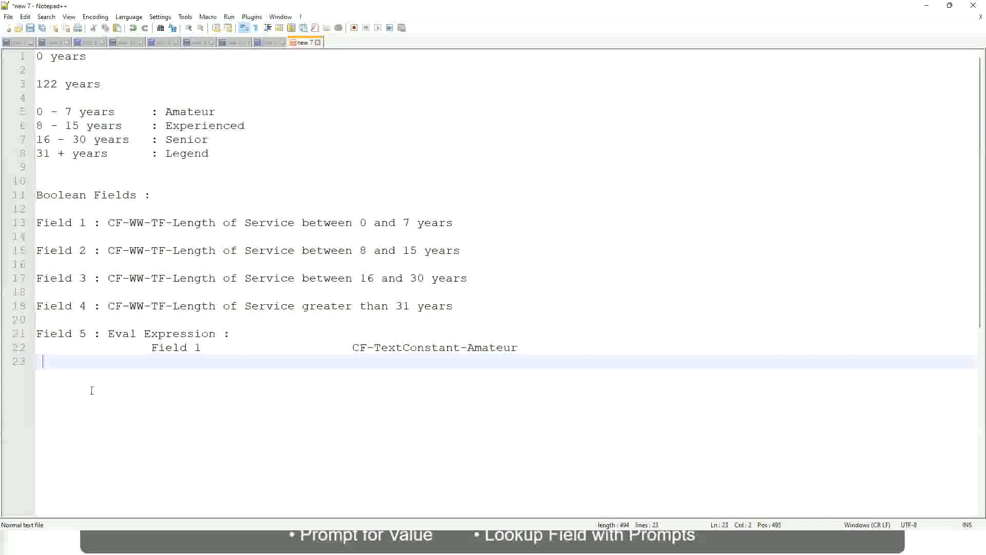
Step: Add the amount 10,000 USD on a new line a few blank lines below the Eval Expression notes
{"action": "key", "text": "Return"}
{"action": "key", "text": "Return"}
{"action": "key", "text": "Return"}
{"action": "key", "text": "BackSpace"}
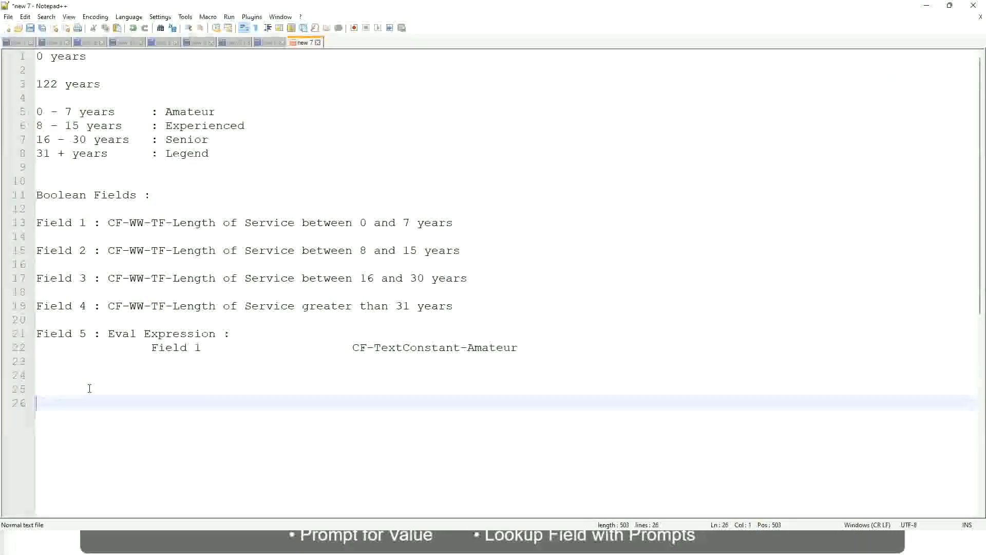
{"action": "type", "text": "10,000 USD"}
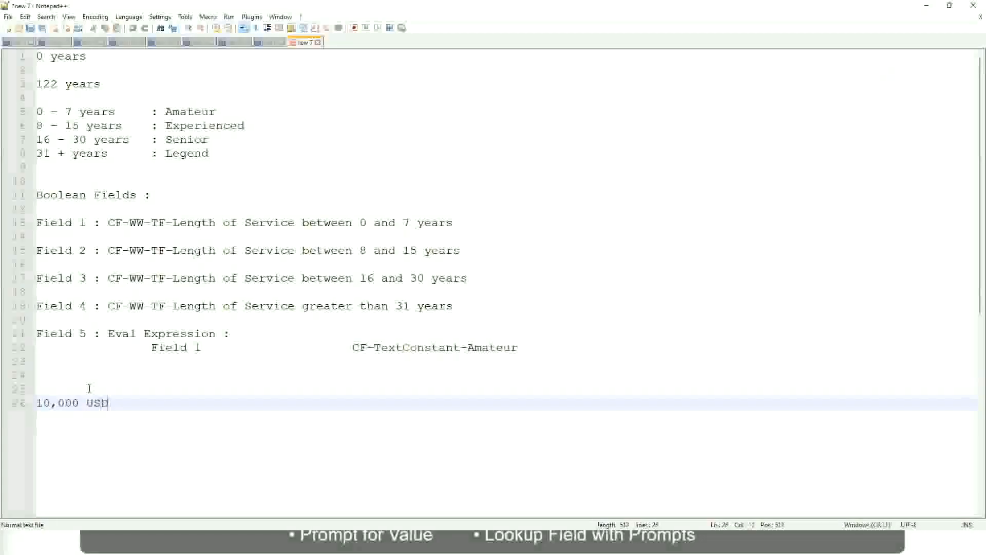
{"action": "key", "text": "Tab"}
{"action": "key", "text": "Tab"}
{"action": "key", "text": "Tab"}
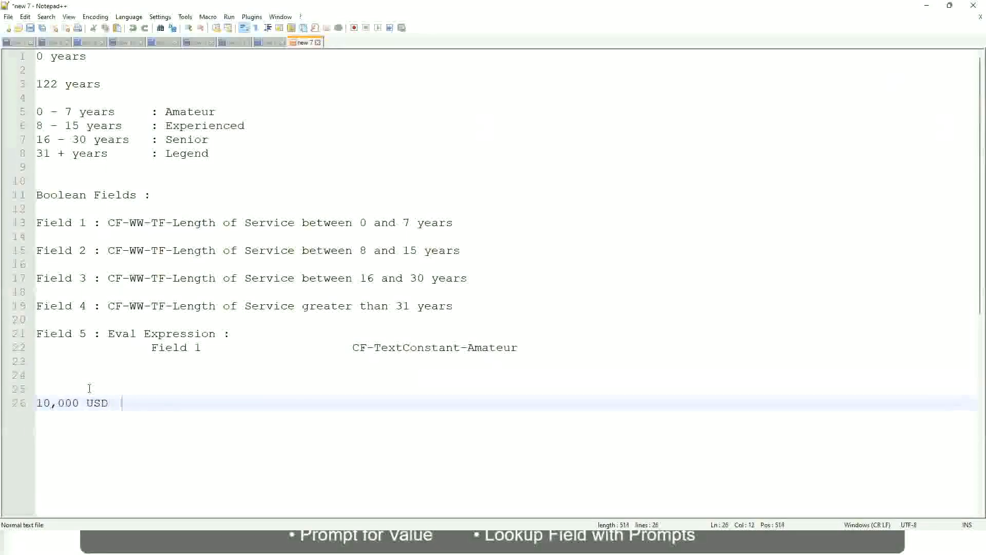
{"action": "key", "text": "Tab"}
{"action": "key", "text": "Tab"}
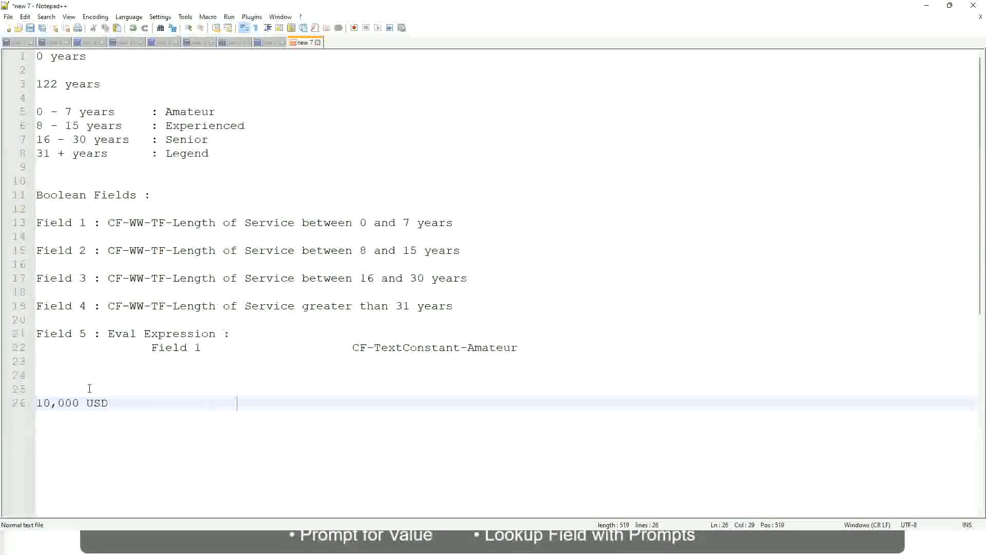
Step: Add the upper amount 1,000,000 USD on the same line, spaced apart from 10,000 USD
{"action": "type", "text": "1,000,000"}
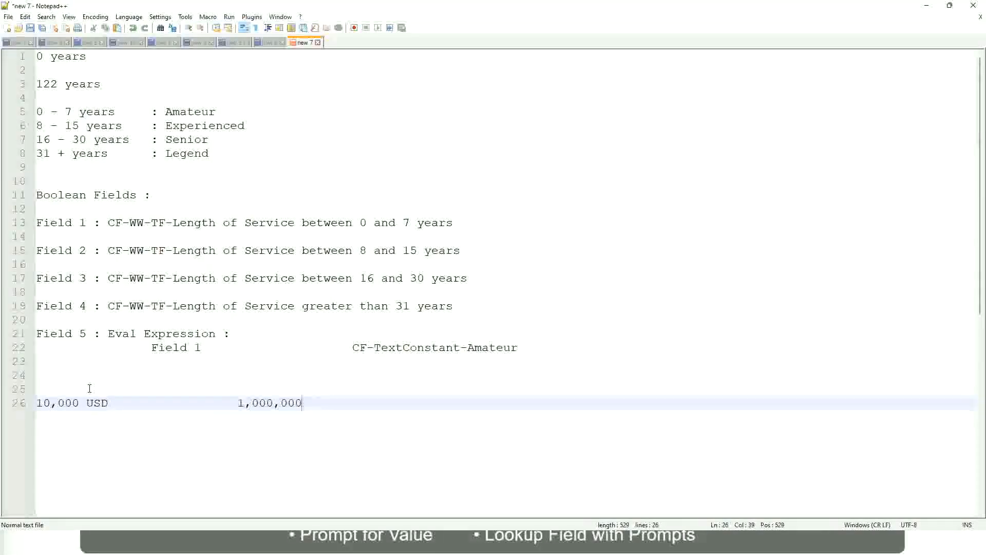
{"action": "key", "text": "Left"}
{"action": "key", "text": "Left"}
{"action": "key", "text": "Left"}
{"action": "key", "text": "Left"}
{"action": "key", "text": "Left"}
{"action": "key", "text": "Right"}
{"action": "key", "text": "Right"}
{"action": "key", "text": "Right"}
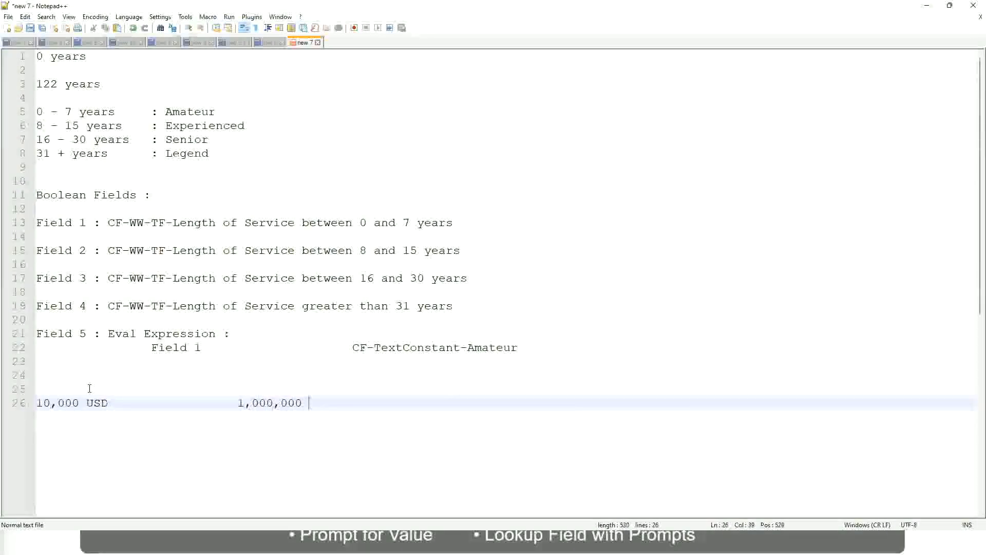
{"action": "type", "text": "USD"}
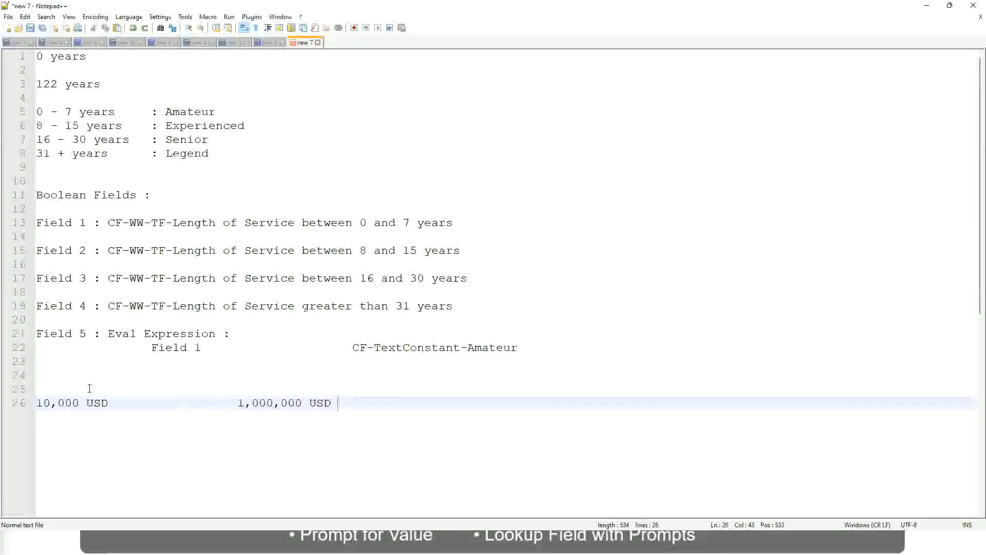
Step: Add the first amount band "10 - 50,000 : Low" below the USD amounts, leaving a blank line between
{"action": "key", "text": "Return"}
{"action": "key", "text": "Return"}
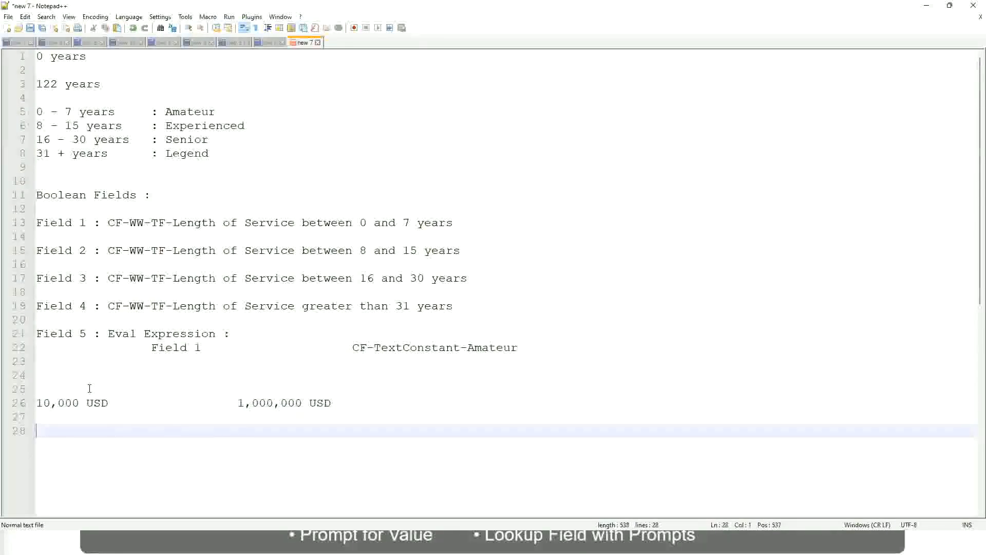
{"action": "type", "text": "10 - 50,000"}
{"action": "key", "text": "Tab"}
{"action": "key", "text": "Tab"}
{"action": "key", "text": "Tab"}
{"action": "key", "text": "Tab"}
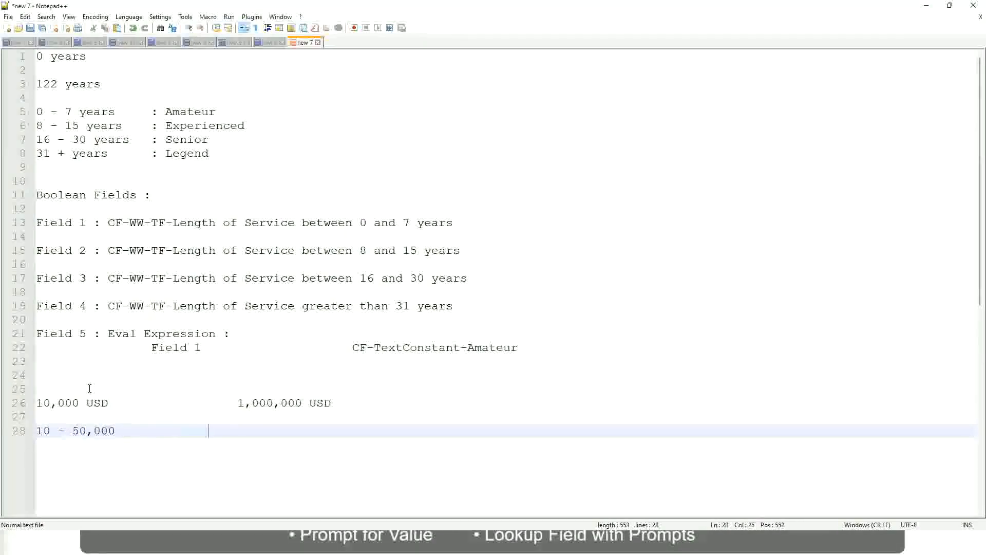
{"action": "type", "text": ": Low"}
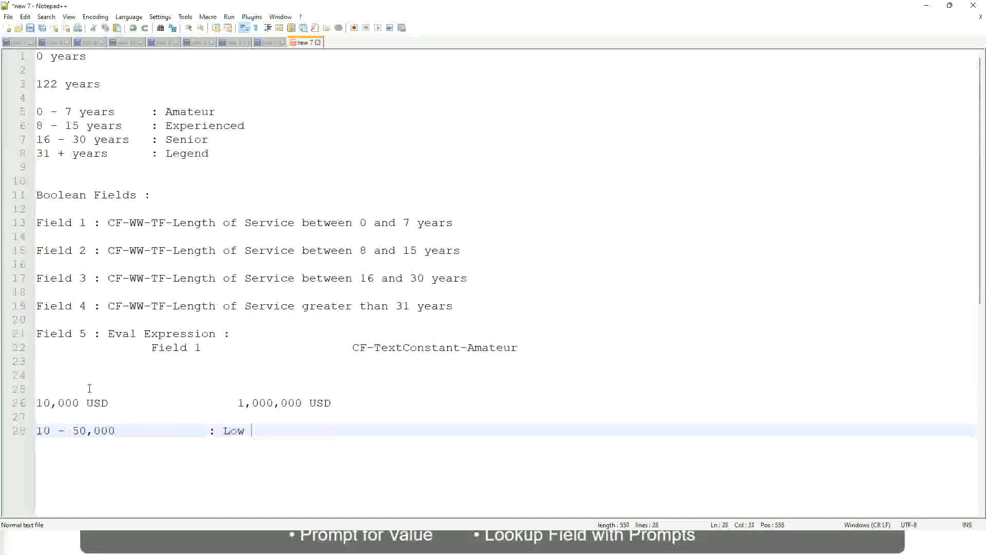
Step: Add the second amount band "50,001 - 150,000 : Medium" directly under the Low band
{"action": "key", "text": "Return"}
{"action": "key", "text": "Return"}
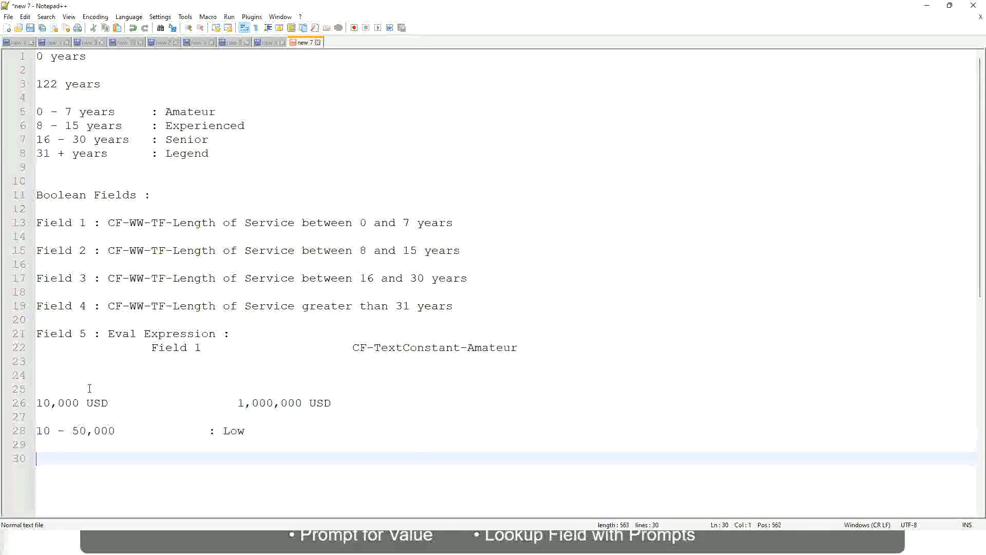
{"action": "key", "text": "Up"}
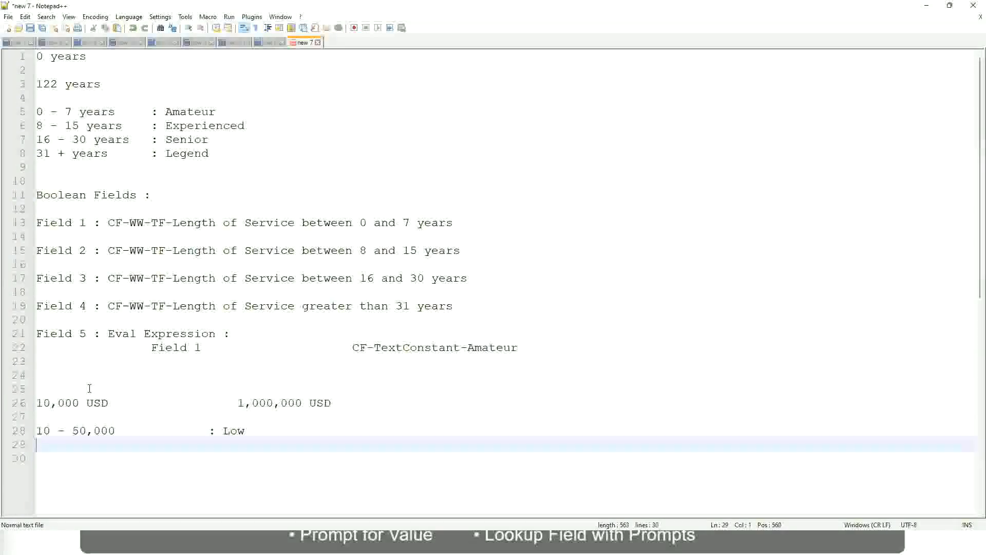
{"action": "type", "text": "50,001 "}
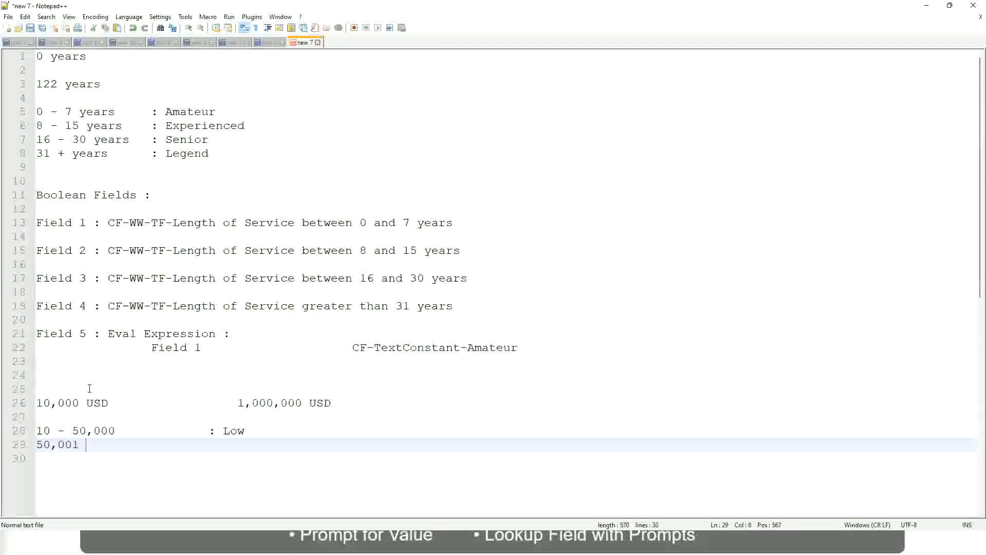
{"action": "type", "text": "- 150,000"}
{"action": "key", "text": "Tab"}
{"action": "key", "text": "Tab"}
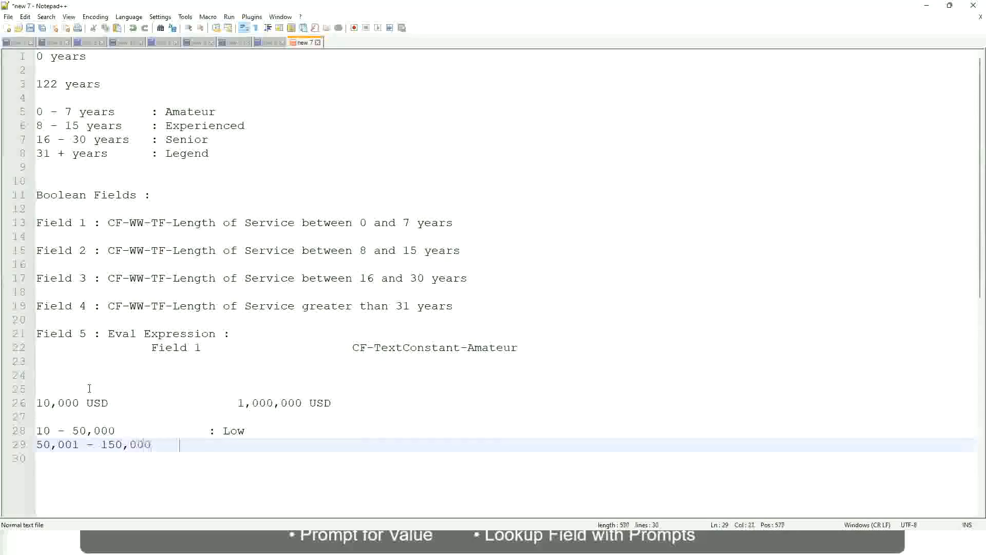
{"action": "type", "text": ": Med"}
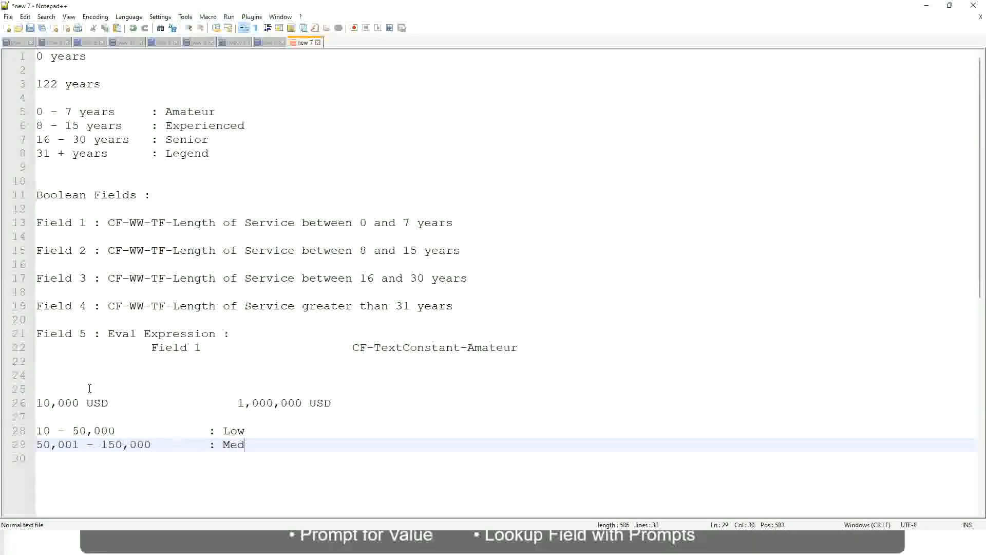
{"action": "type", "text": "ium"}
{"action": "key", "text": "Return"}
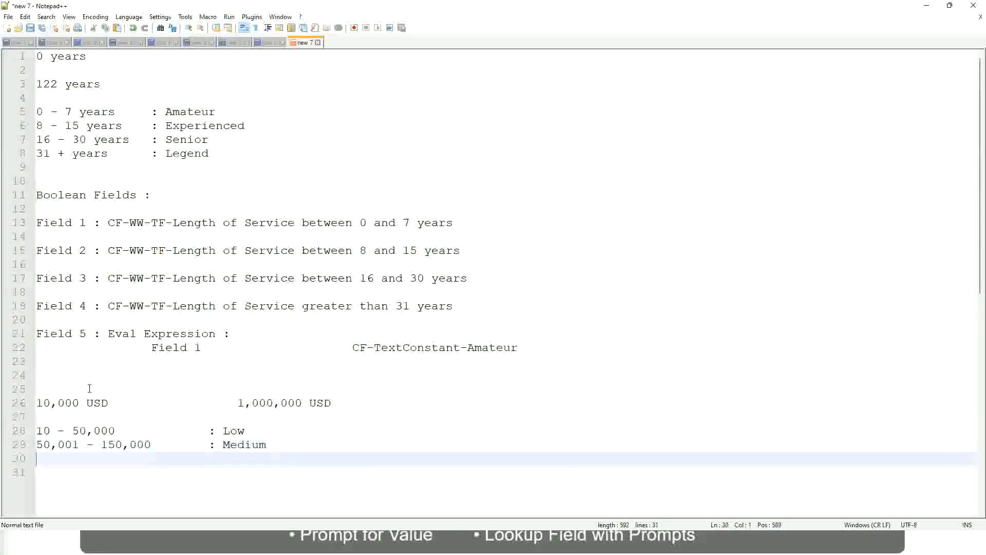
Step: Add the third amount band "> 150,000 : High" under the Medium band, with its label aligned to the others
{"action": "type", "text": "> 150,000"}
{"action": "key", "text": "Tab"}
{"action": "key", "text": "Tab"}
{"action": "key", "text": "Tab"}
{"action": "key", "text": "Tab"}
{"action": "type", "text": ": High"}
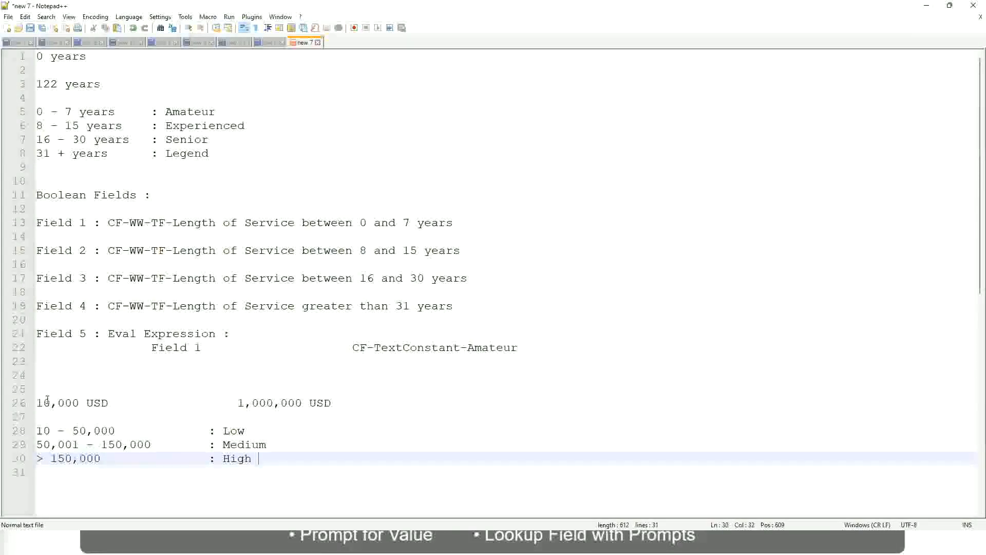
Step: Review the lower and upper USD amounts against the Low, Medium and High bands in the notes
{"action": "left_click", "coordinate": [32, 403]}
{"action": "left_click", "coordinate": [32, 403]}
{"action": "left_click", "coordinate": [41, 402]}
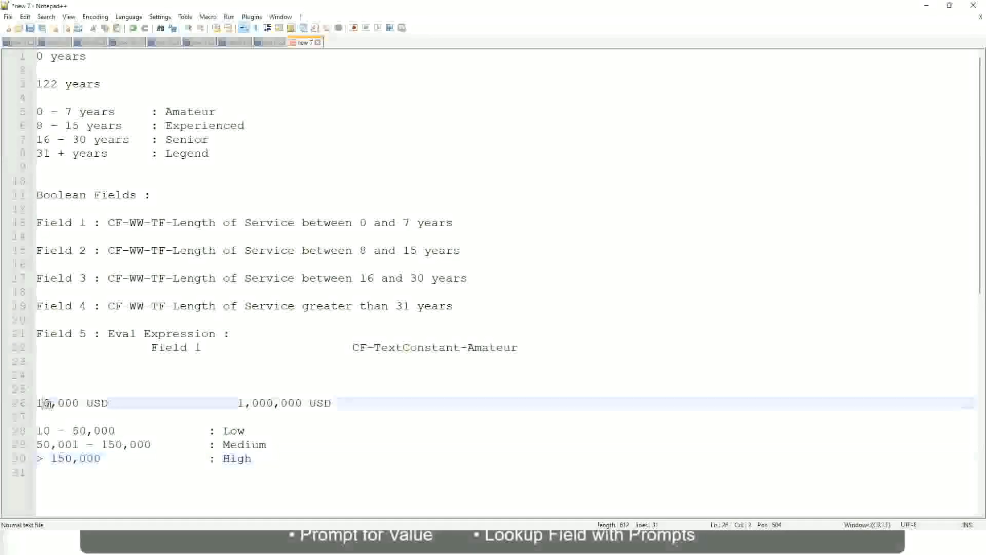
{"action": "double_click", "coordinate": [295, 403]}
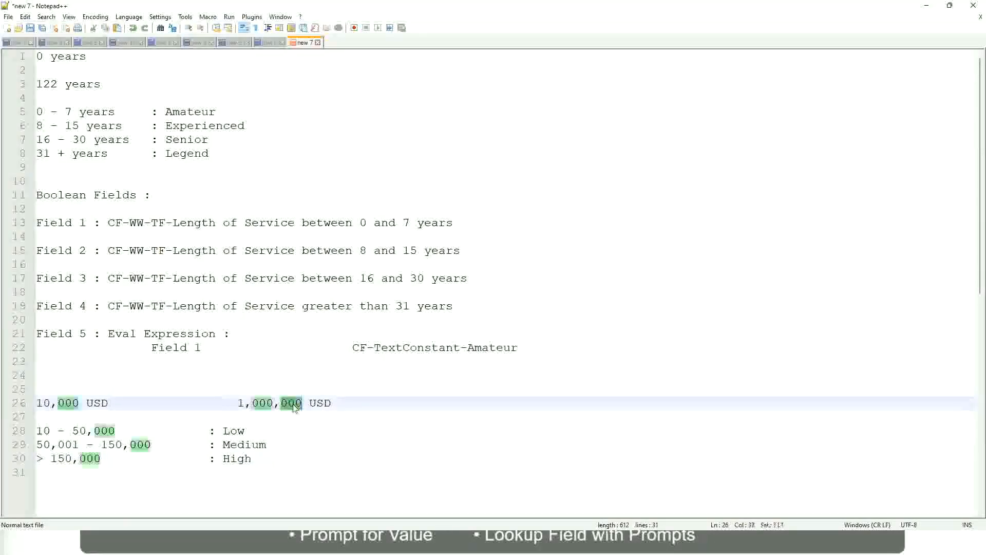
{"action": "left_click", "coordinate": [180, 445]}
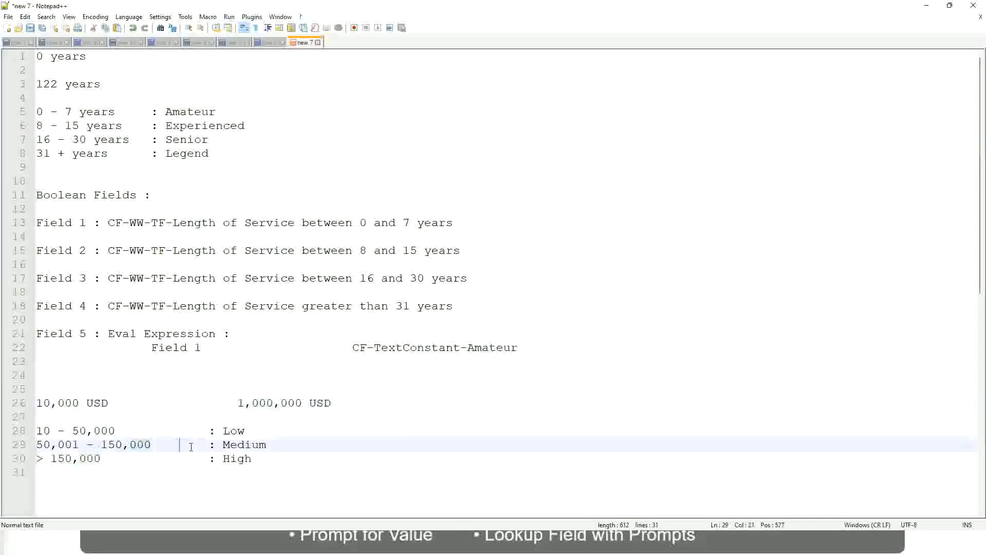
{"action": "left_click", "coordinate": [32, 402]}
{"action": "left_click", "coordinate": [304, 403]}
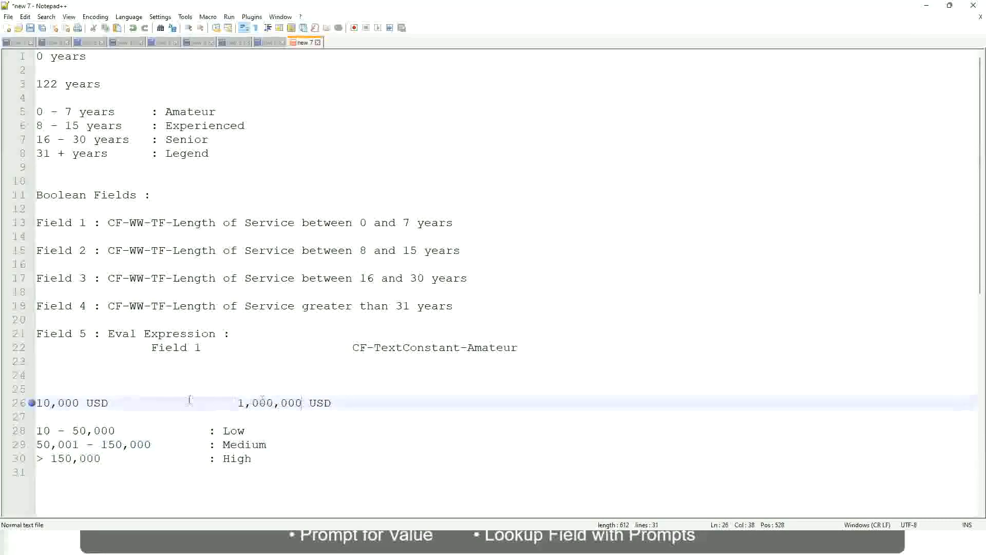
{"action": "left_click", "coordinate": [237, 431]}
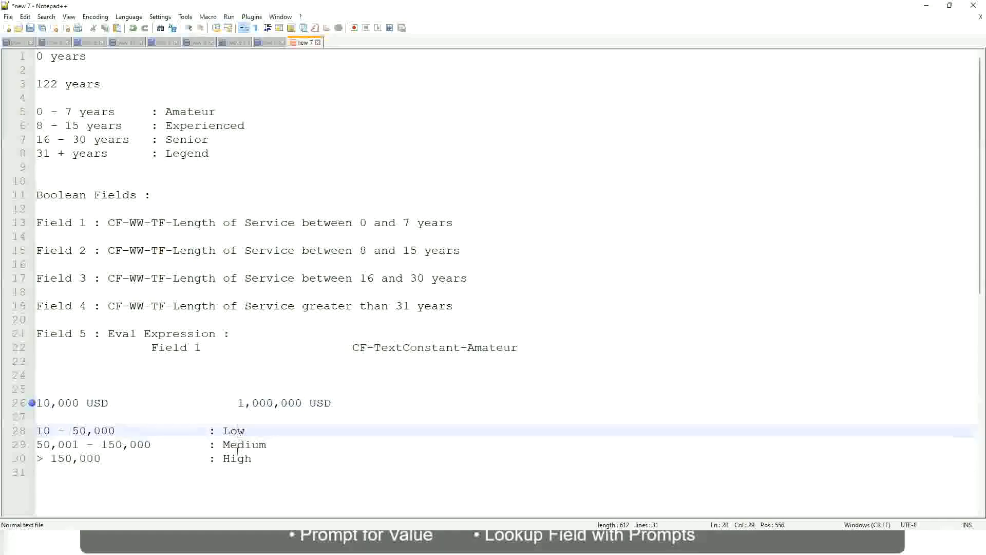
{"action": "left_click", "coordinate": [237, 461]}
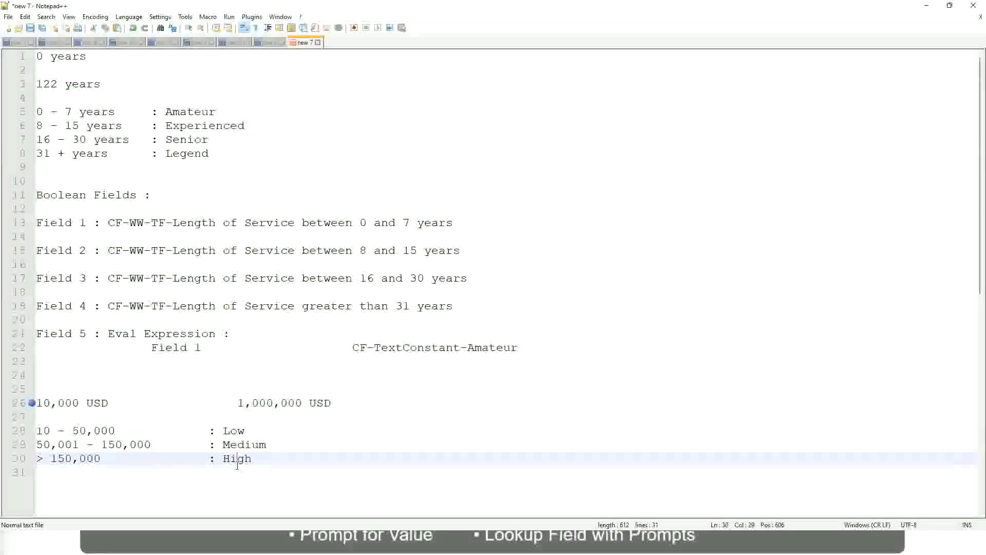
{"action": "left_click", "coordinate": [132, 416]}
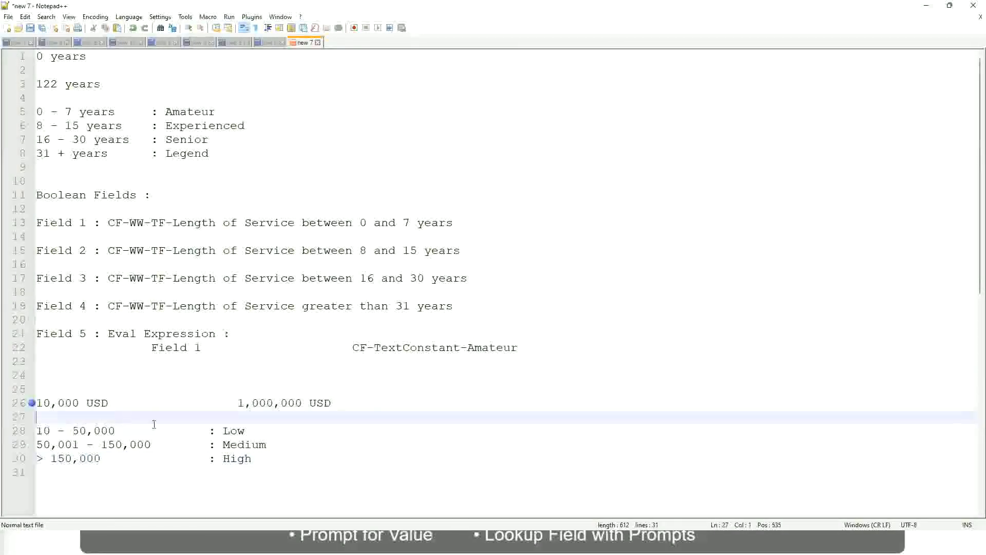
{"action": "left_click", "coordinate": [252, 458]}
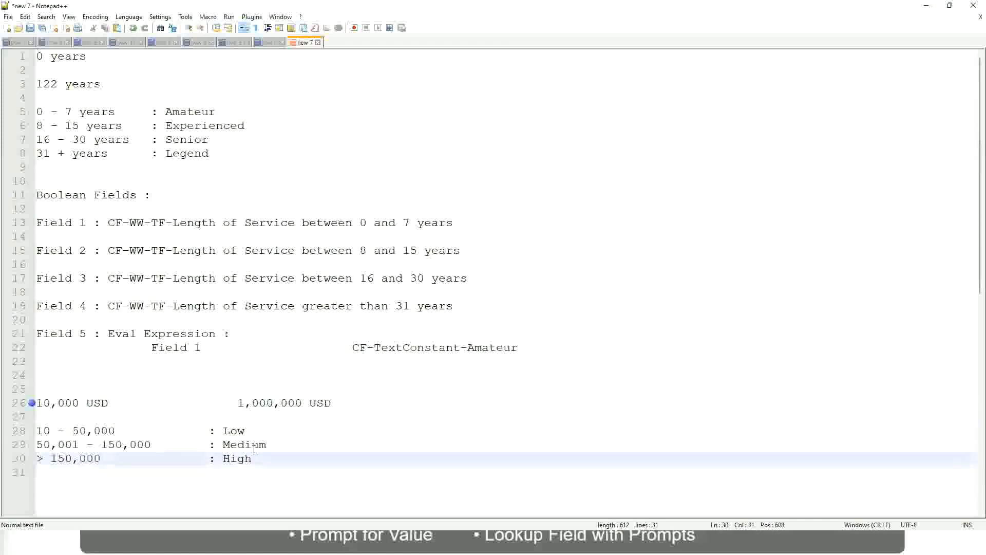